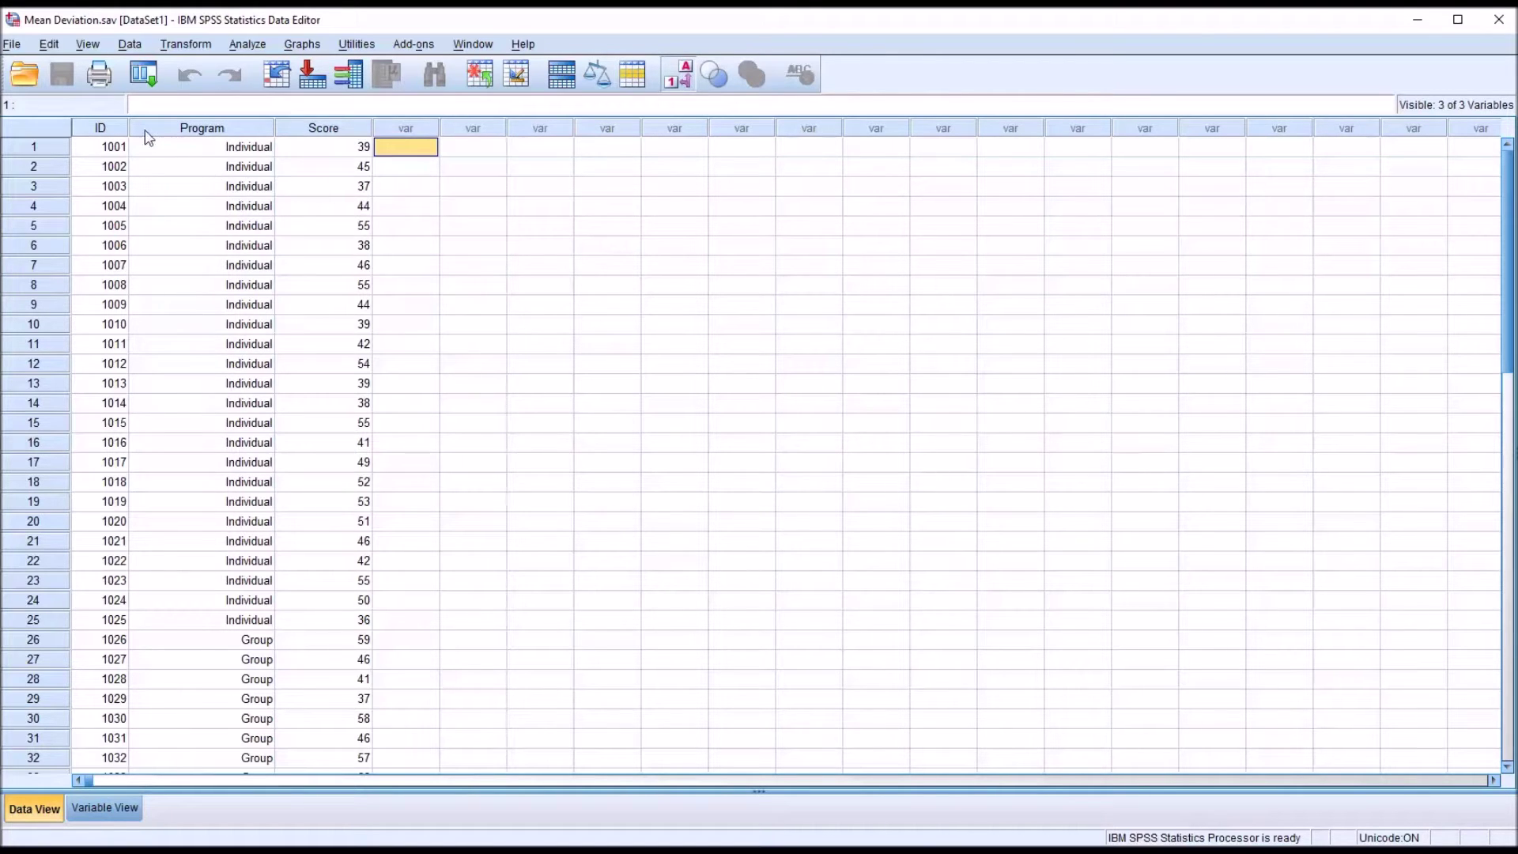
Examine the ID, Program and Score columns of the dataset, including where the Program value changes from Individual to Group.
click(111, 132)
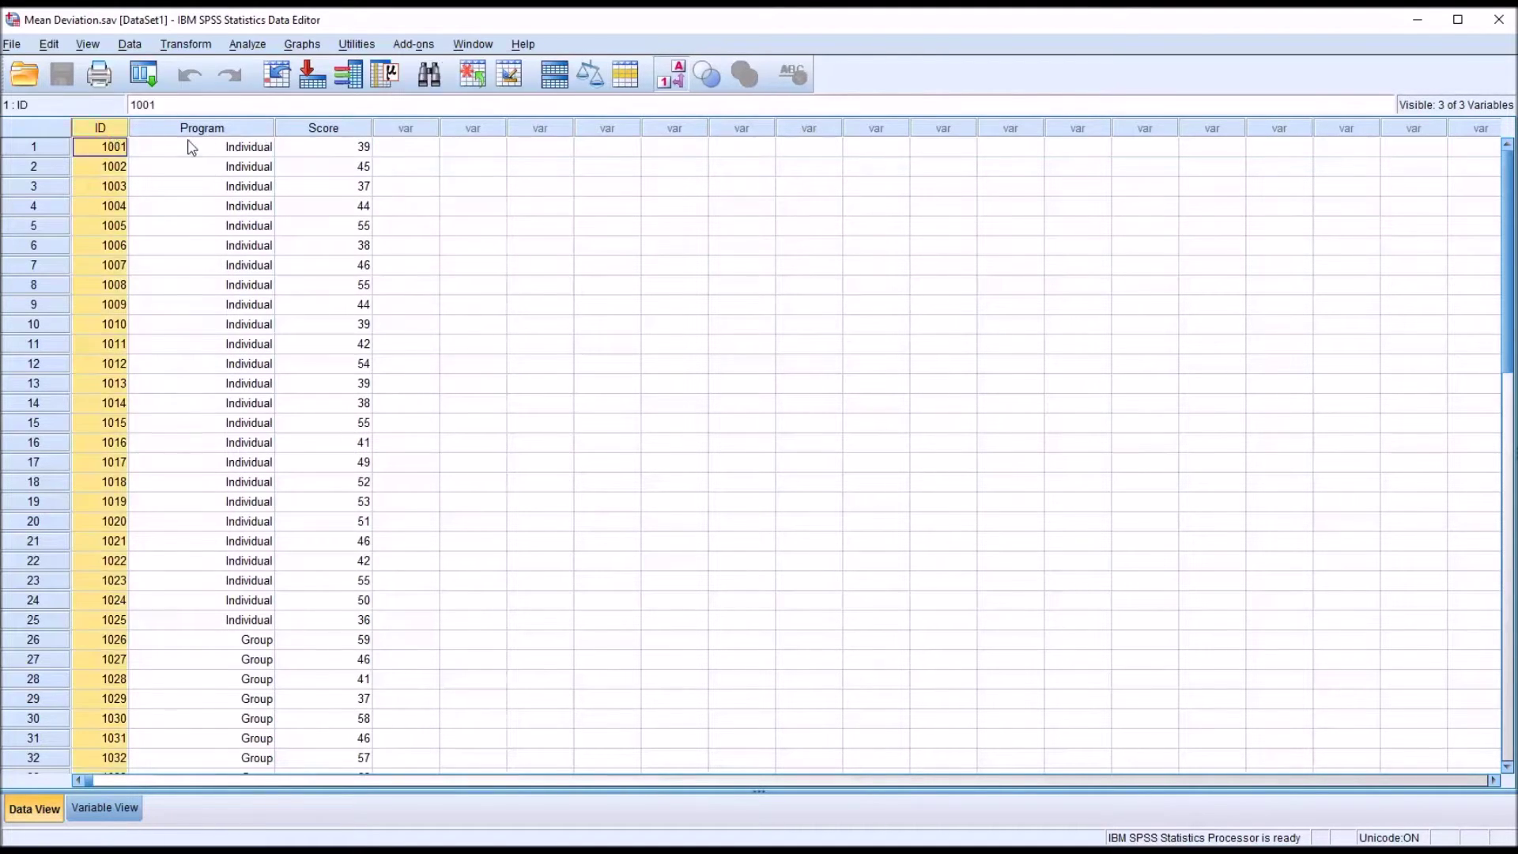
click(204, 133)
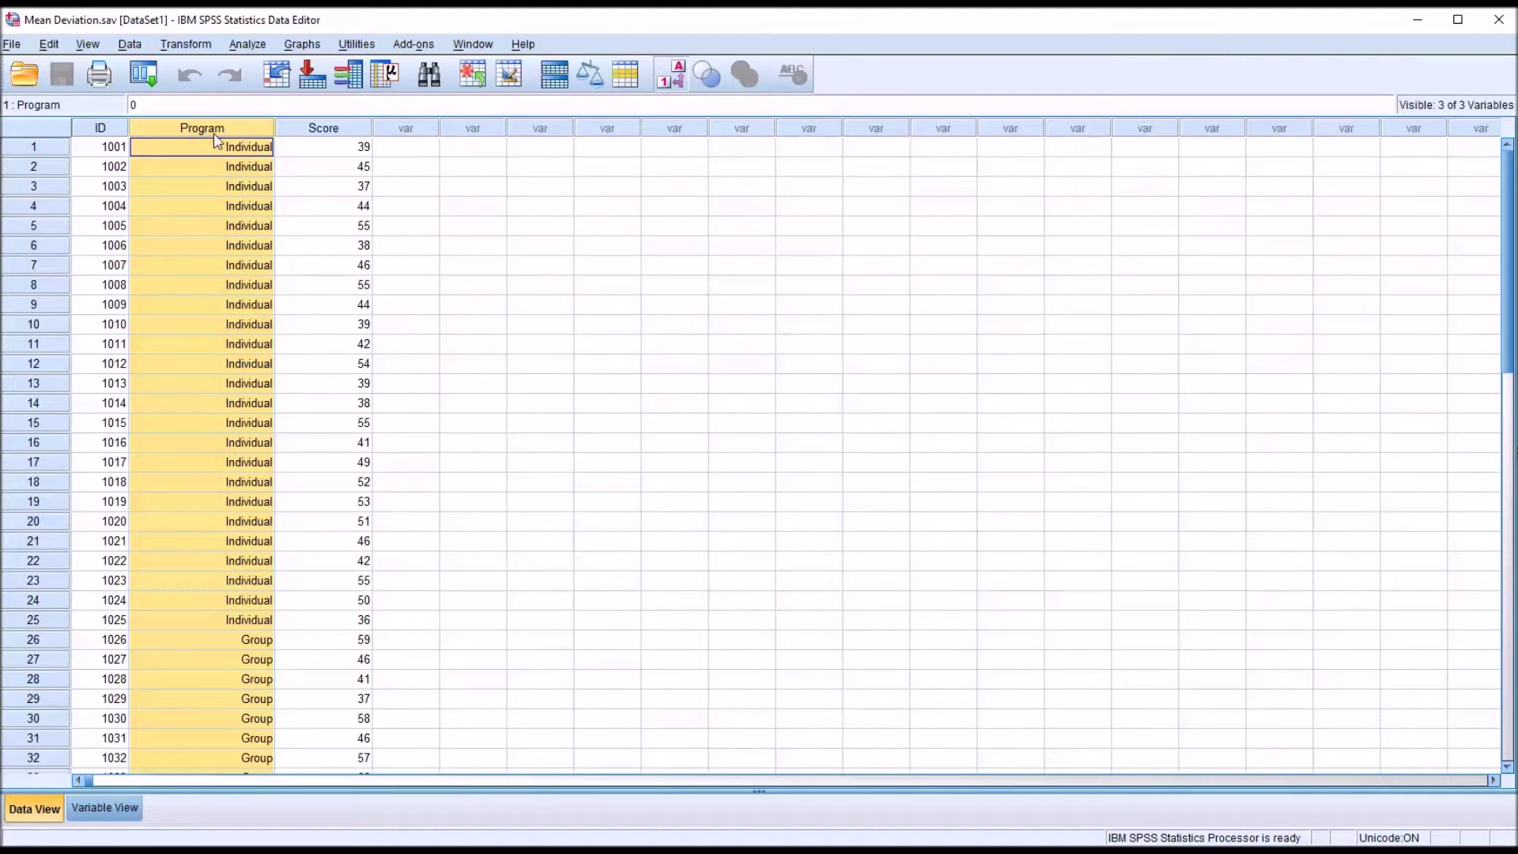
double_click(201, 150)
click(180, 636)
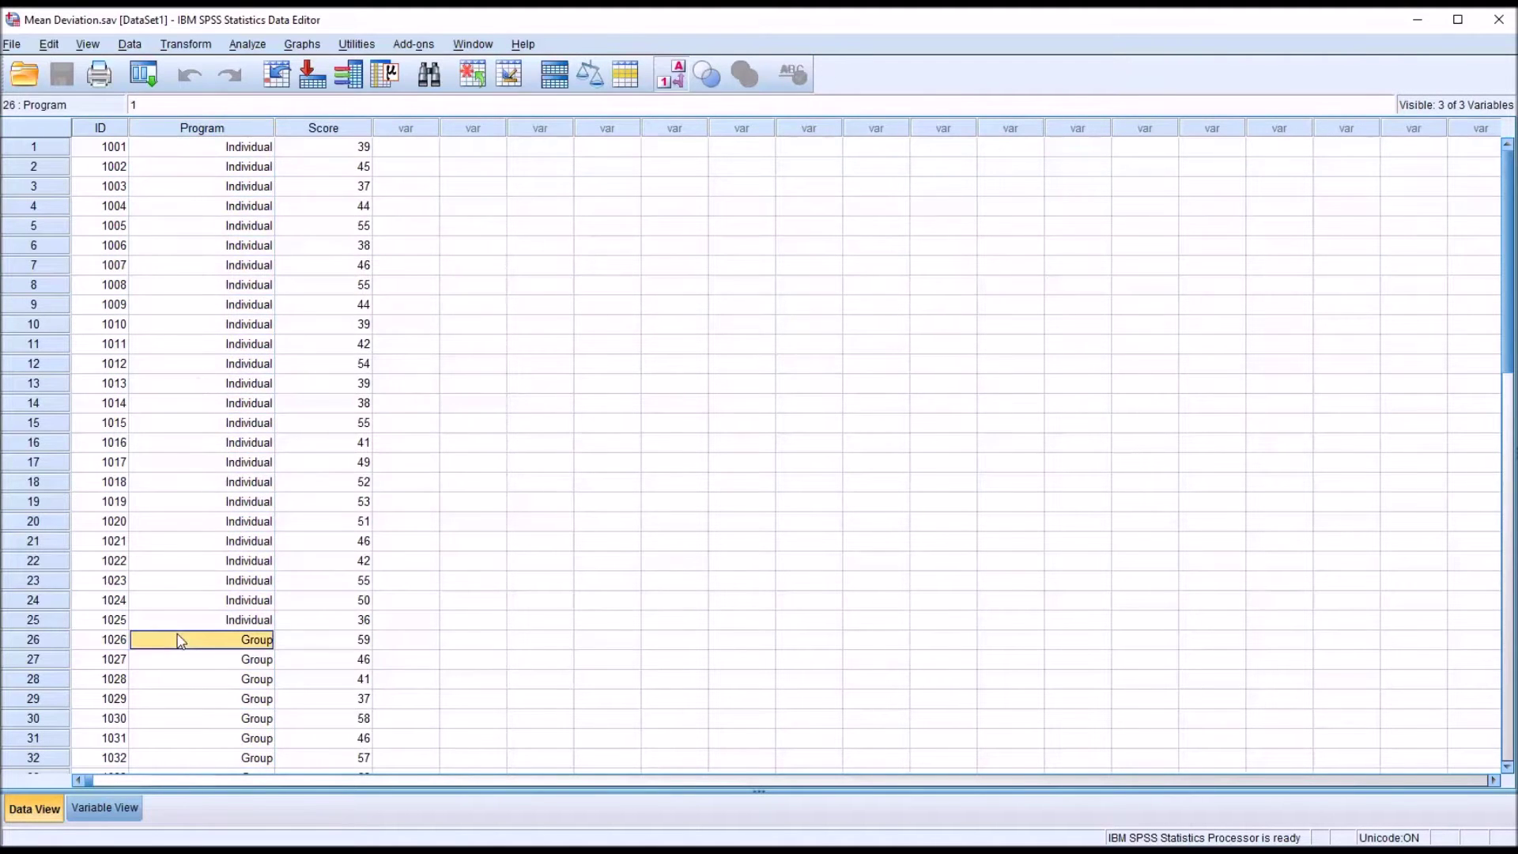
click(325, 131)
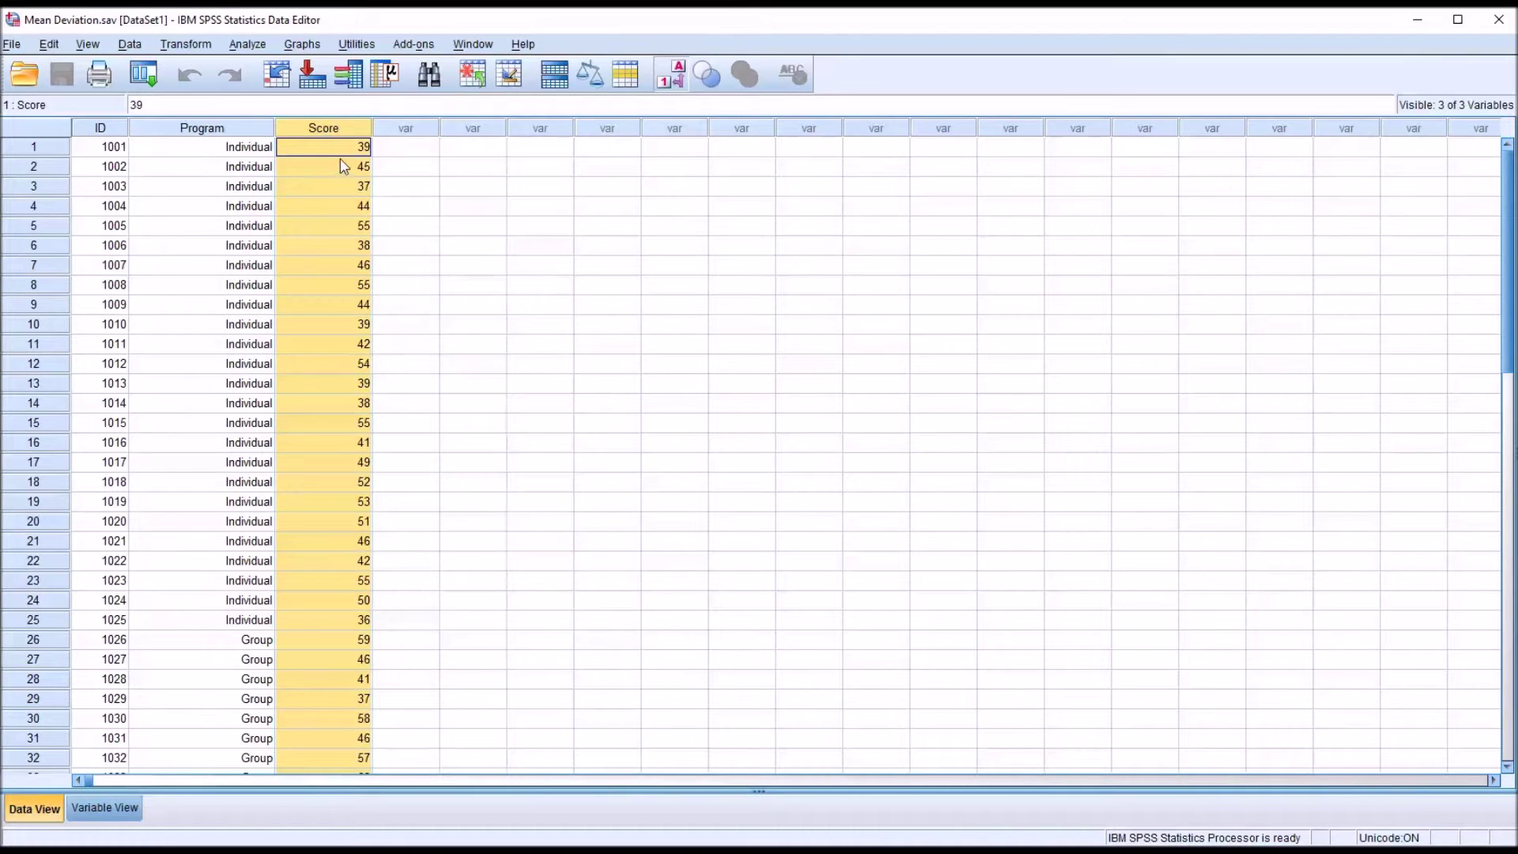
click(387, 154)
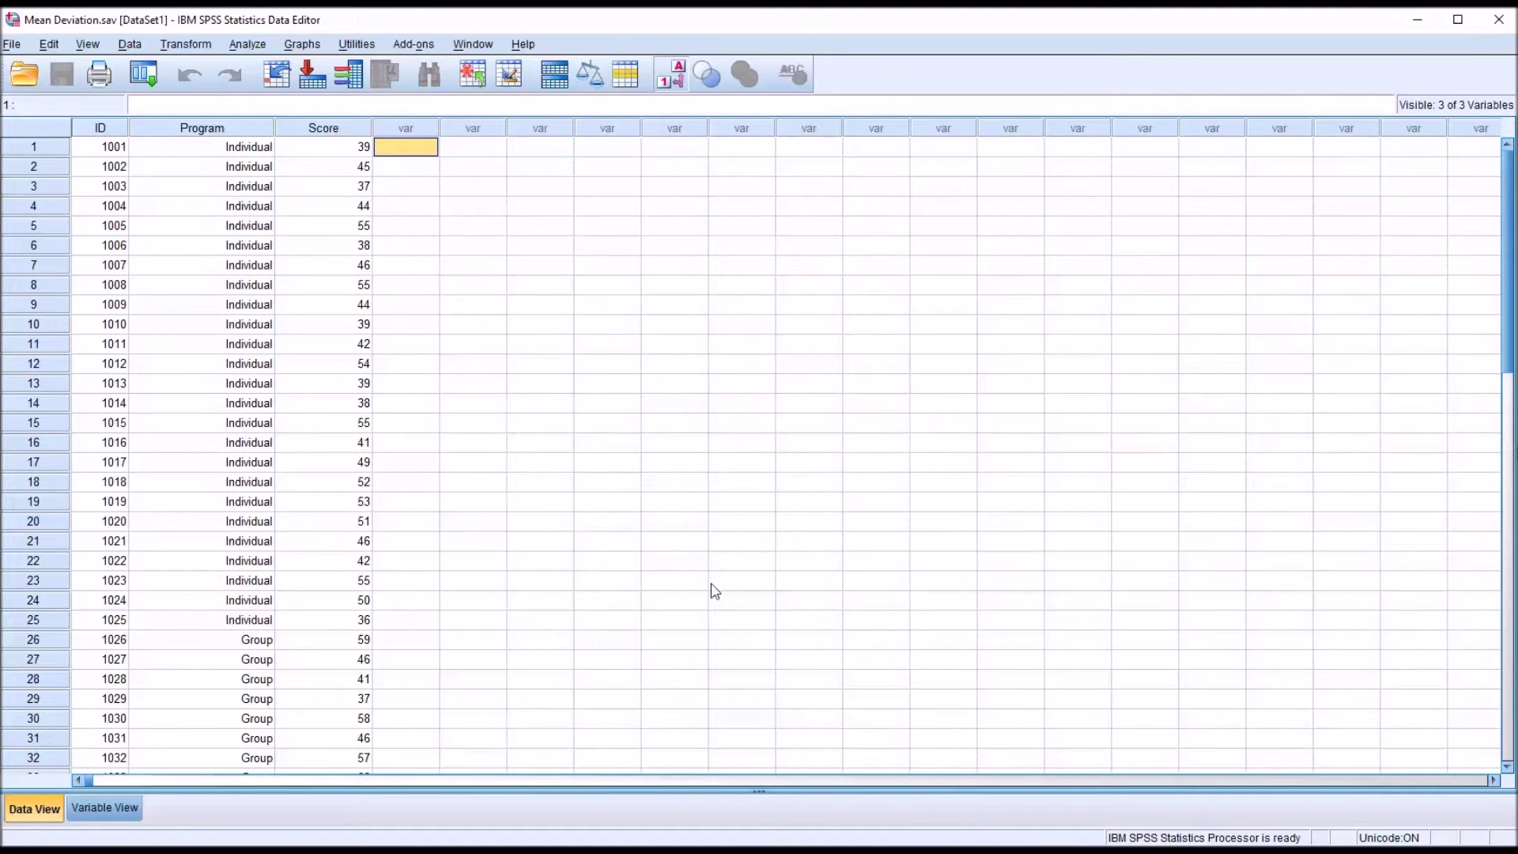
Run Descriptives on the Score variable with mean, standard deviation, minimum and maximum.
click(245, 46)
mouse_move(300, 92)
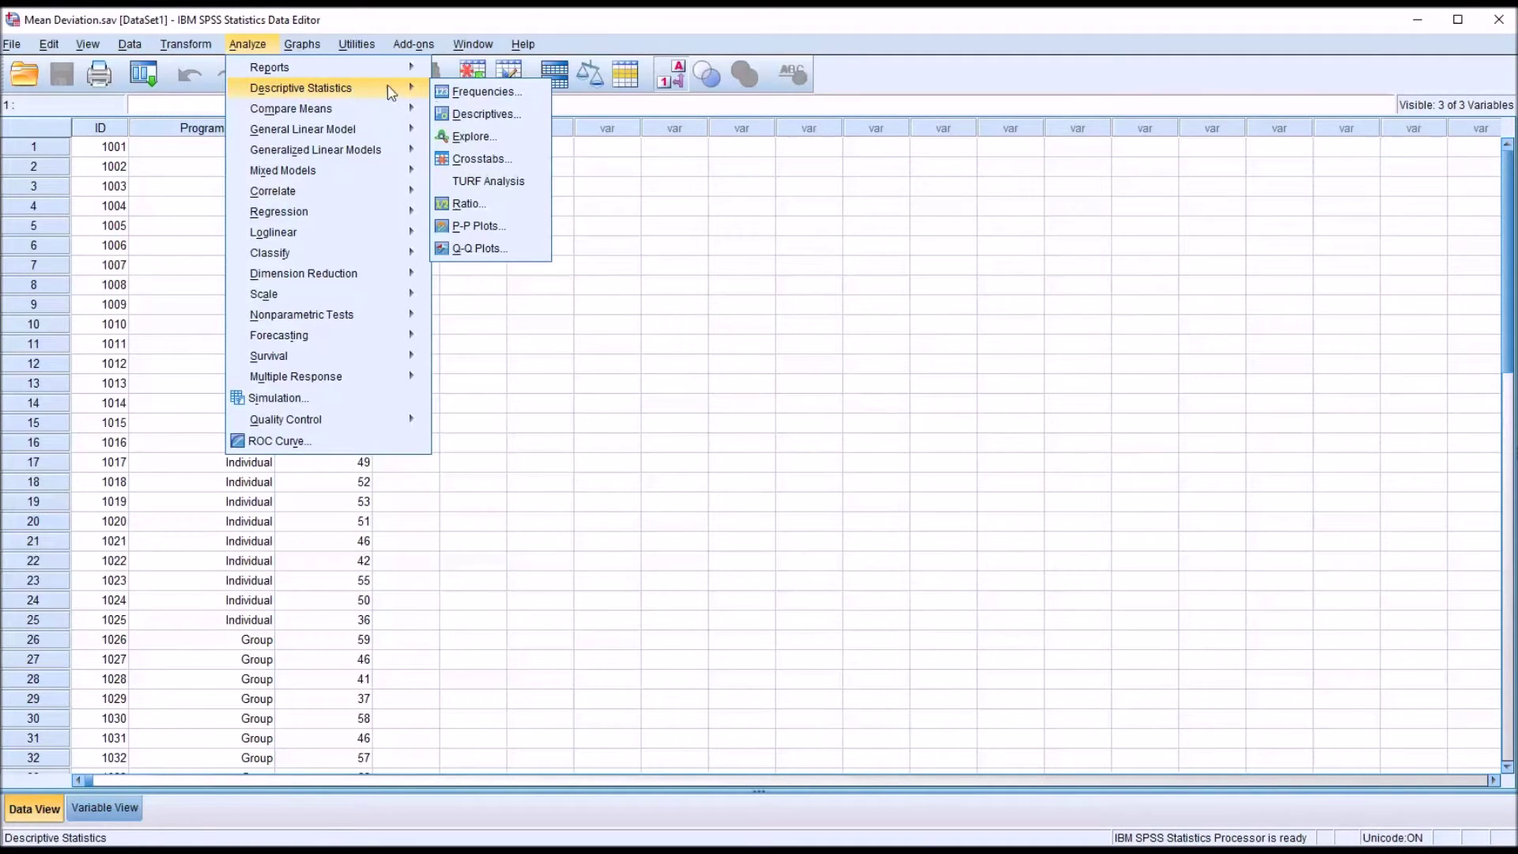
click(469, 112)
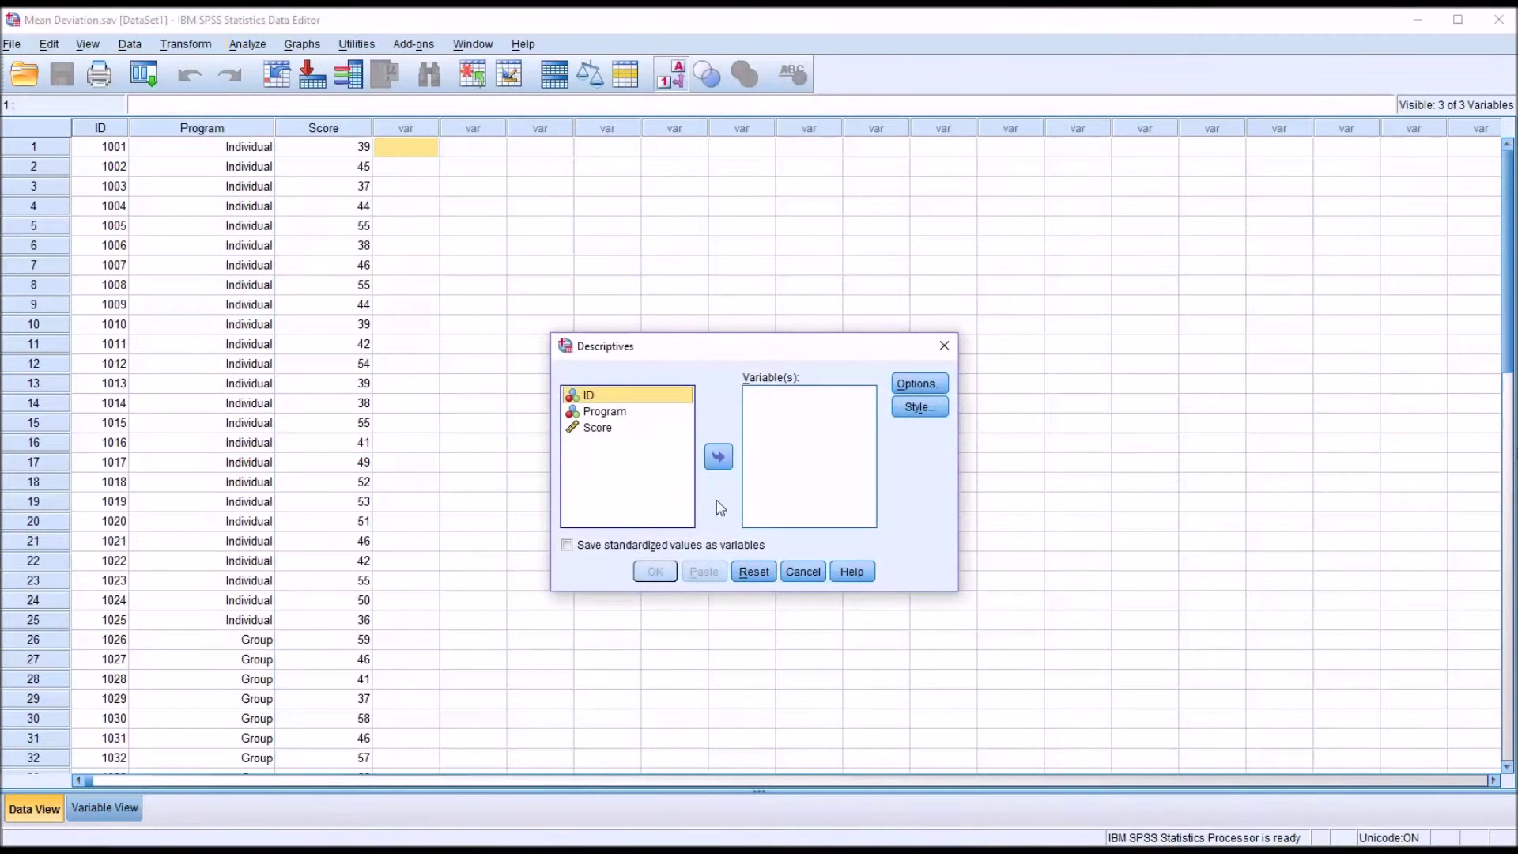
click(591, 428)
click(718, 456)
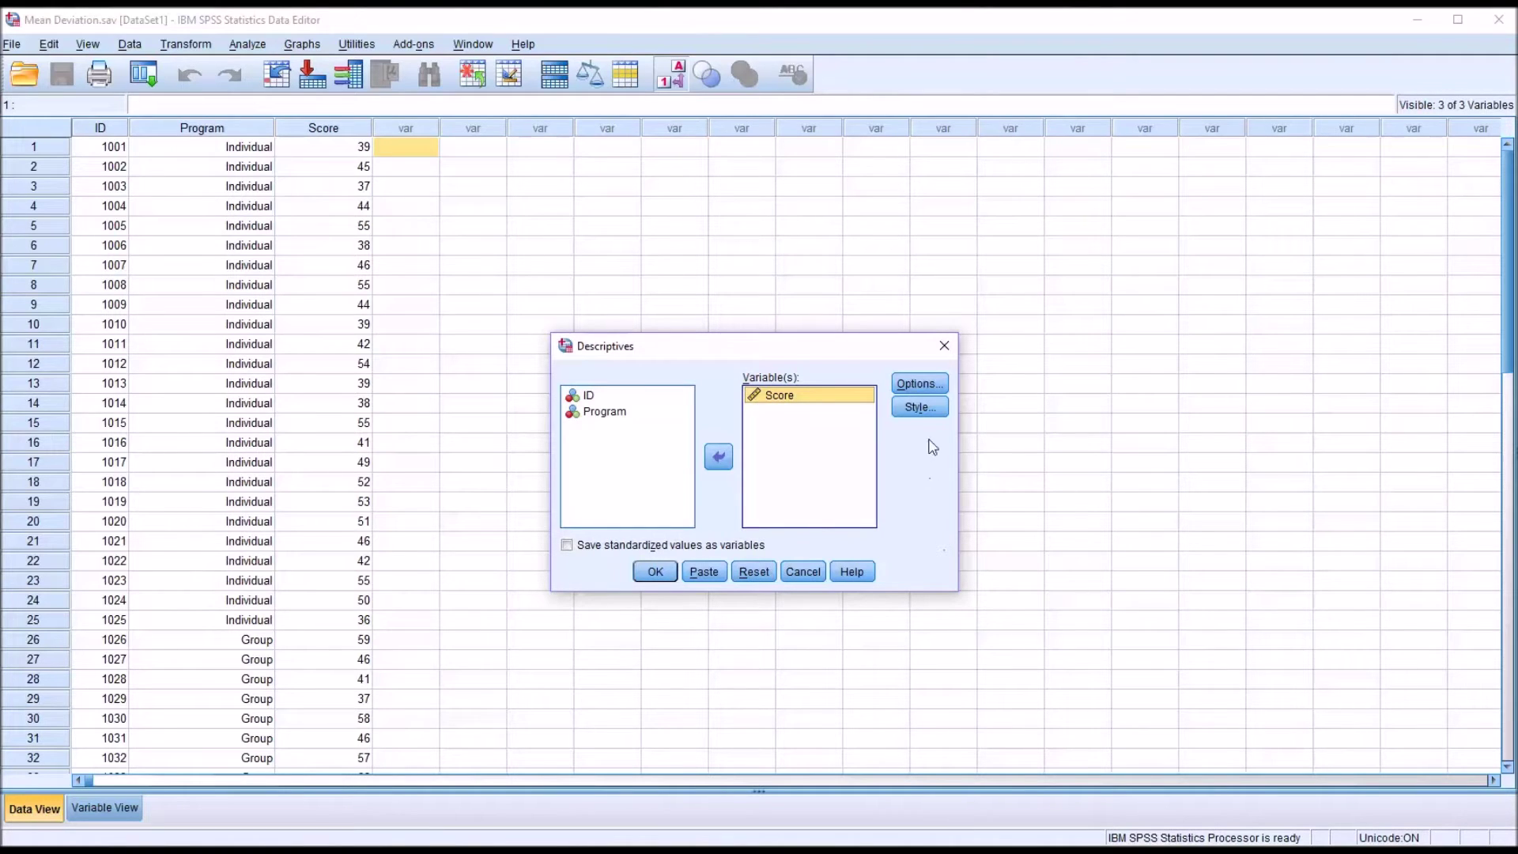
click(919, 384)
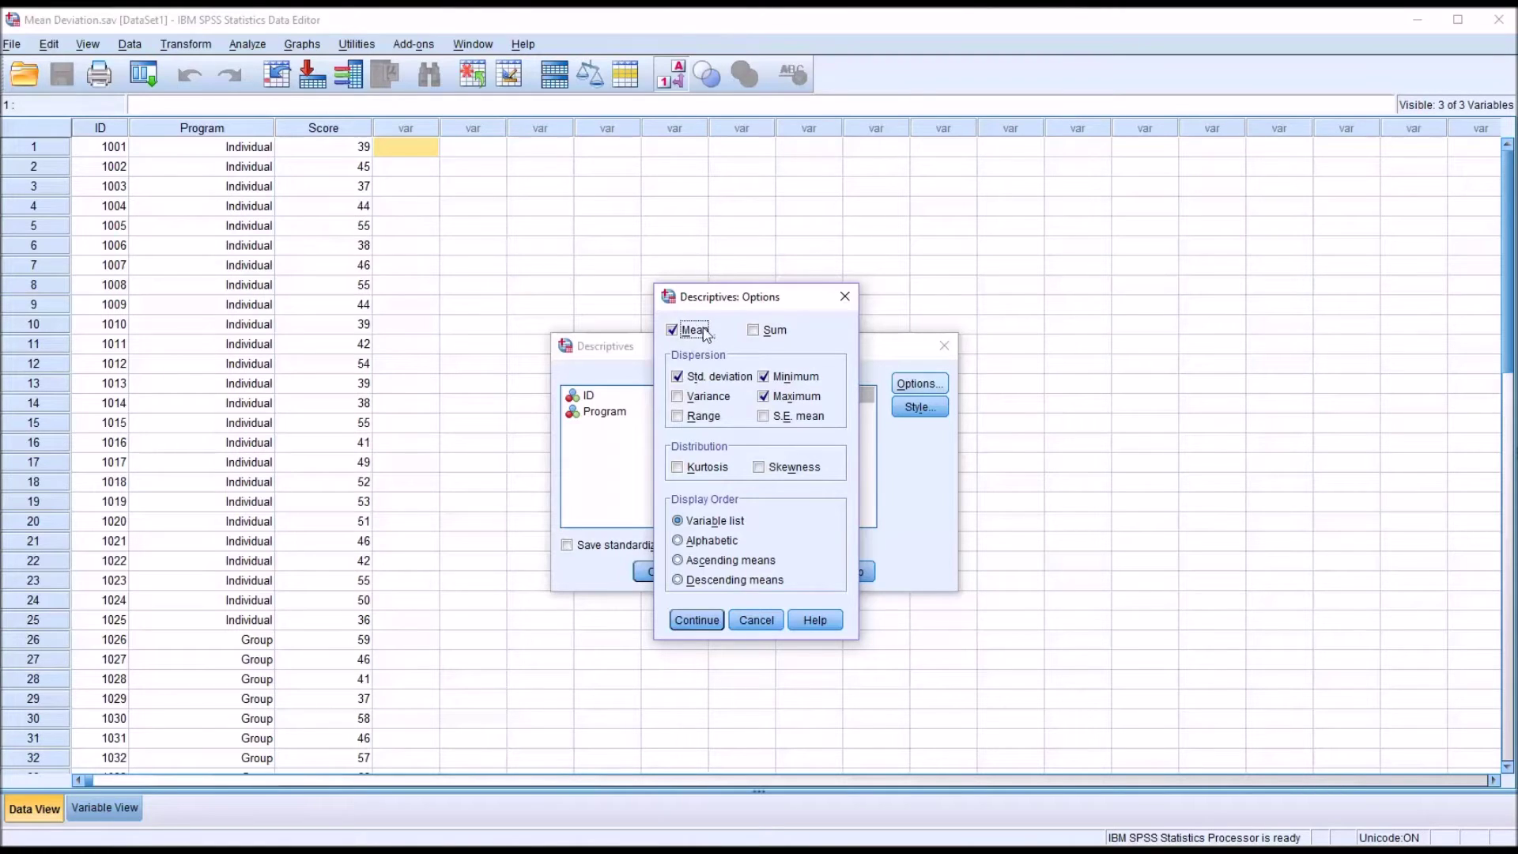
click(690, 621)
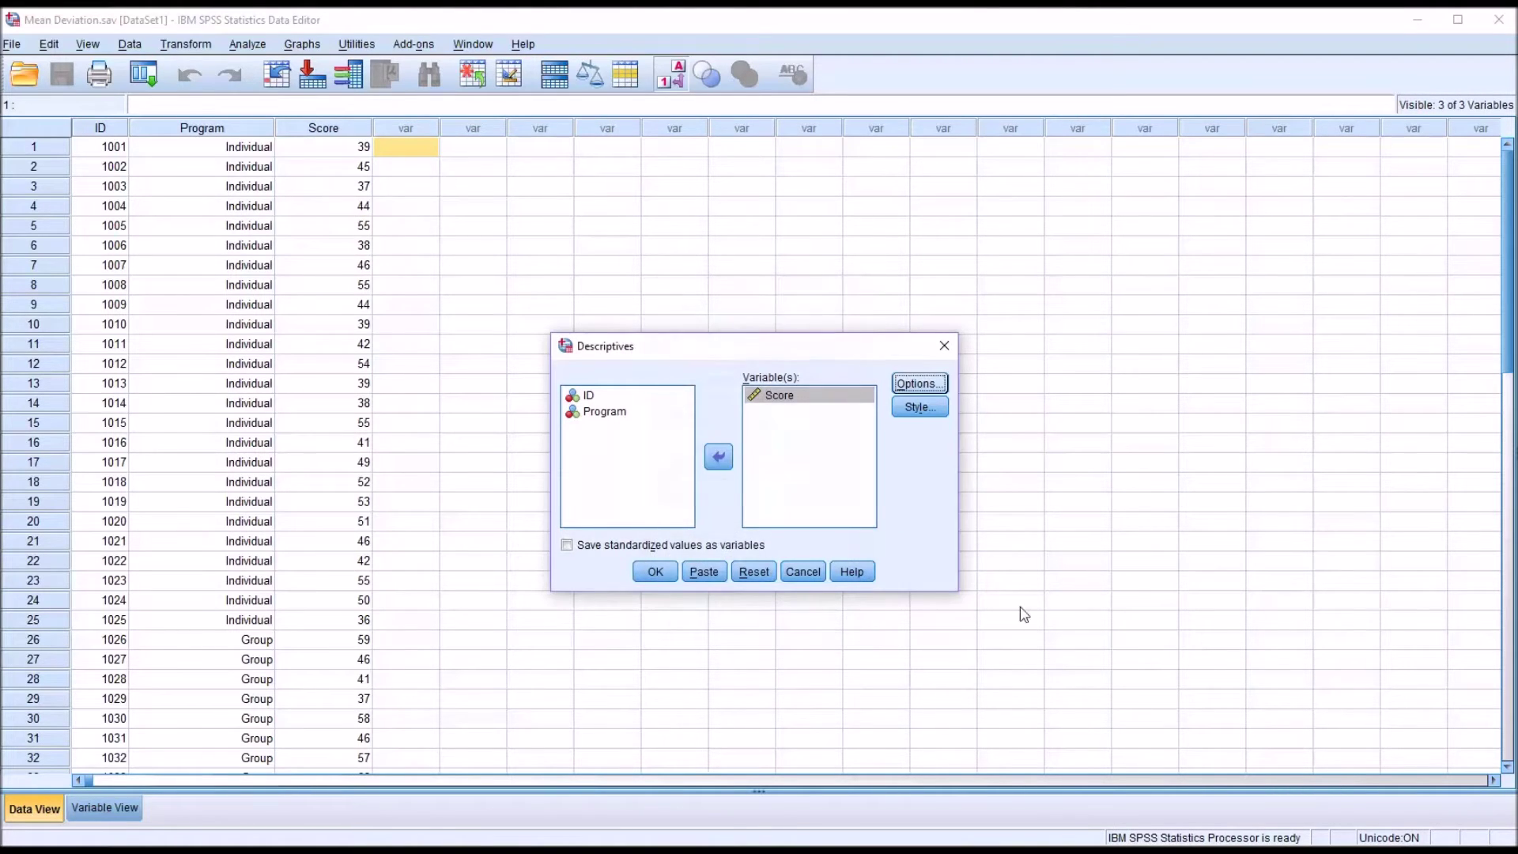
click(654, 575)
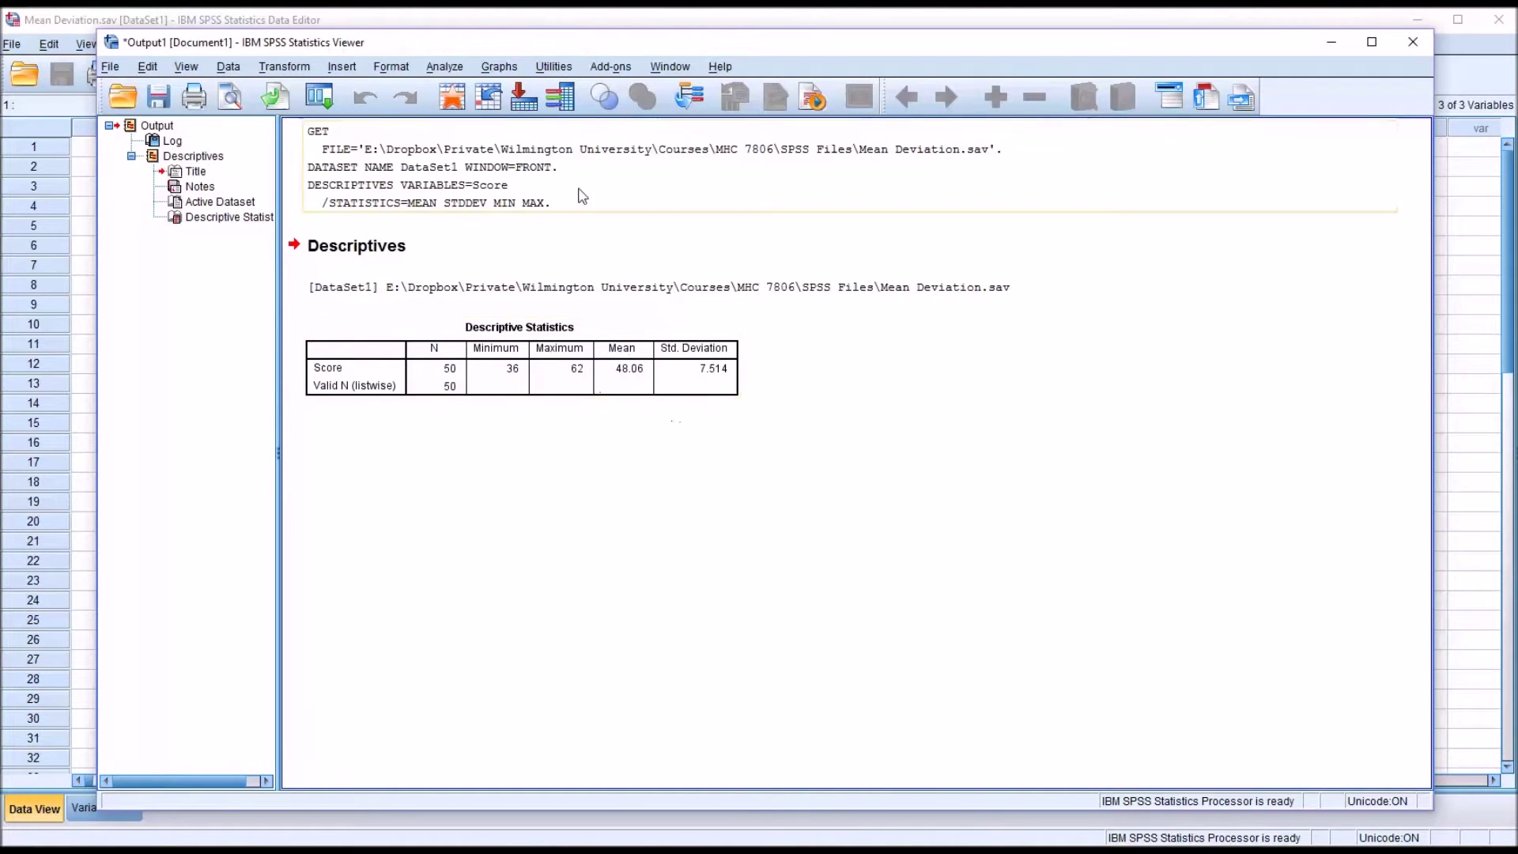
Return to the dataset and start a Compute Variable operation with Absolute_Deviation as the target variable.
click(553, 22)
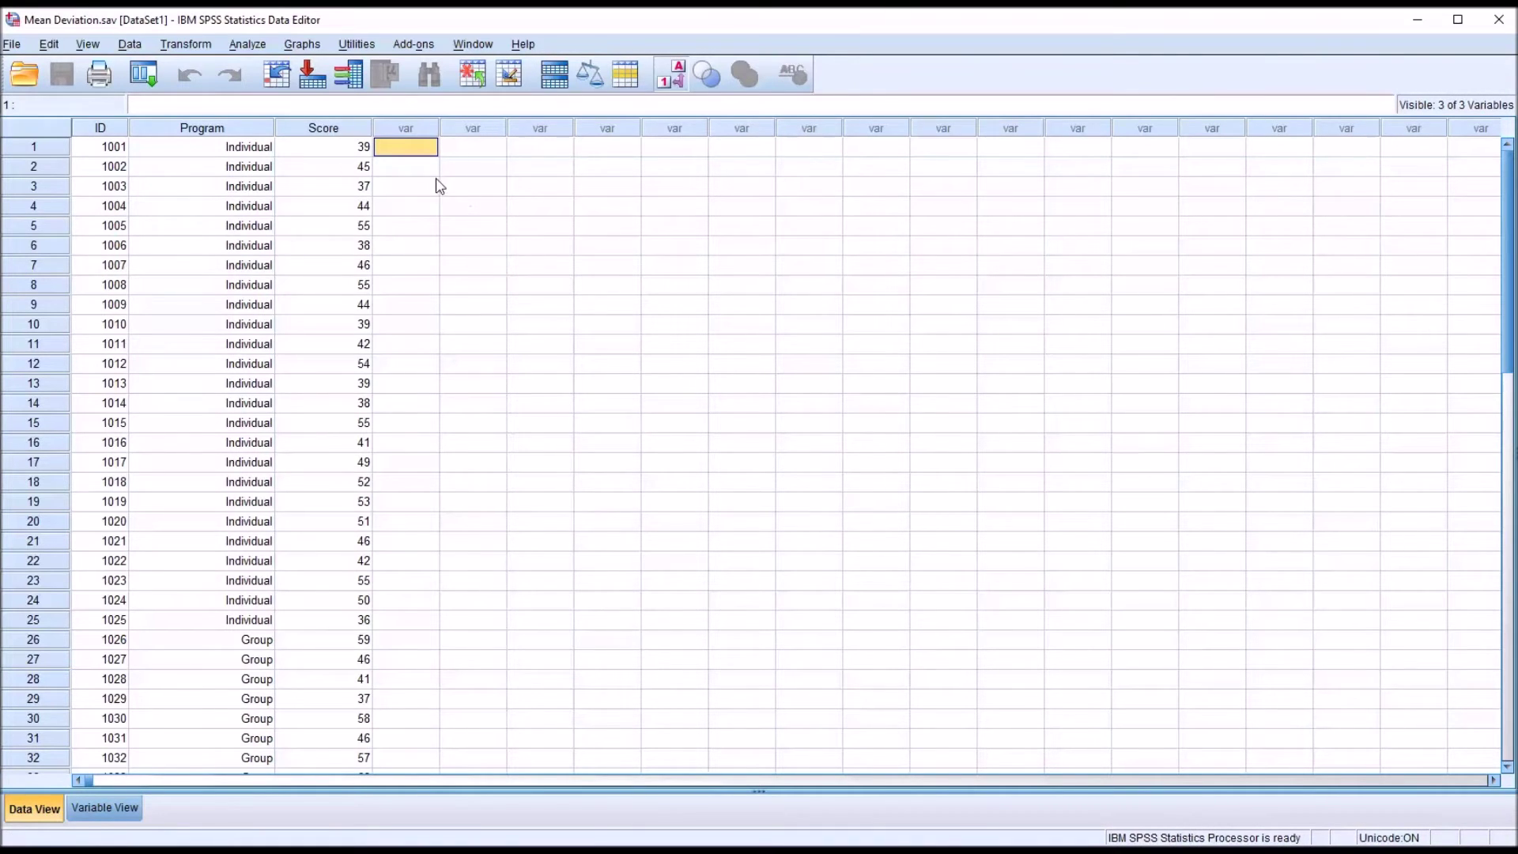
click(188, 45)
click(227, 69)
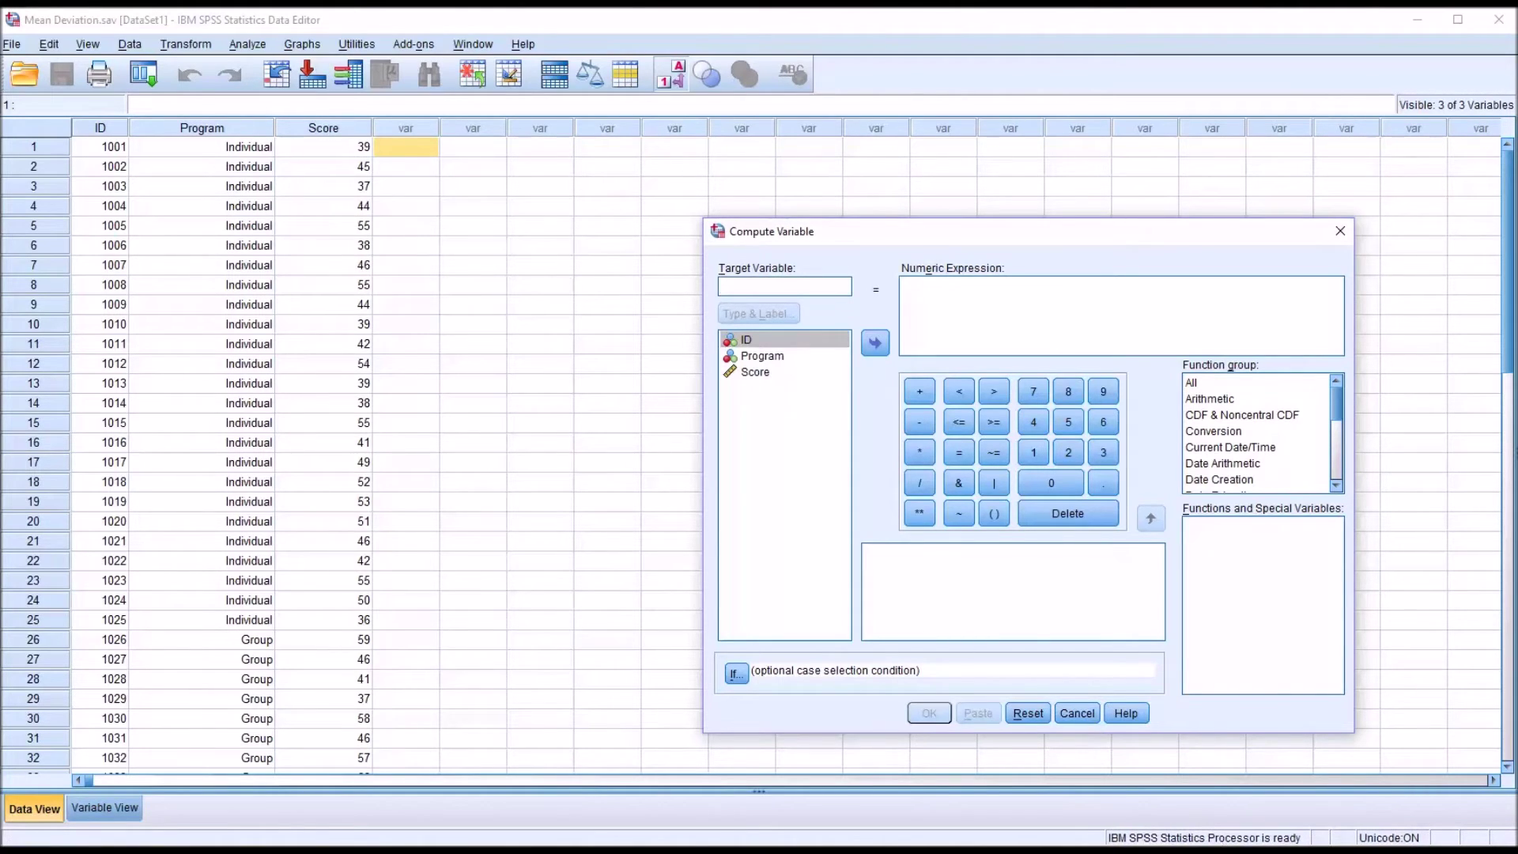
text(Absolute_Deviation)
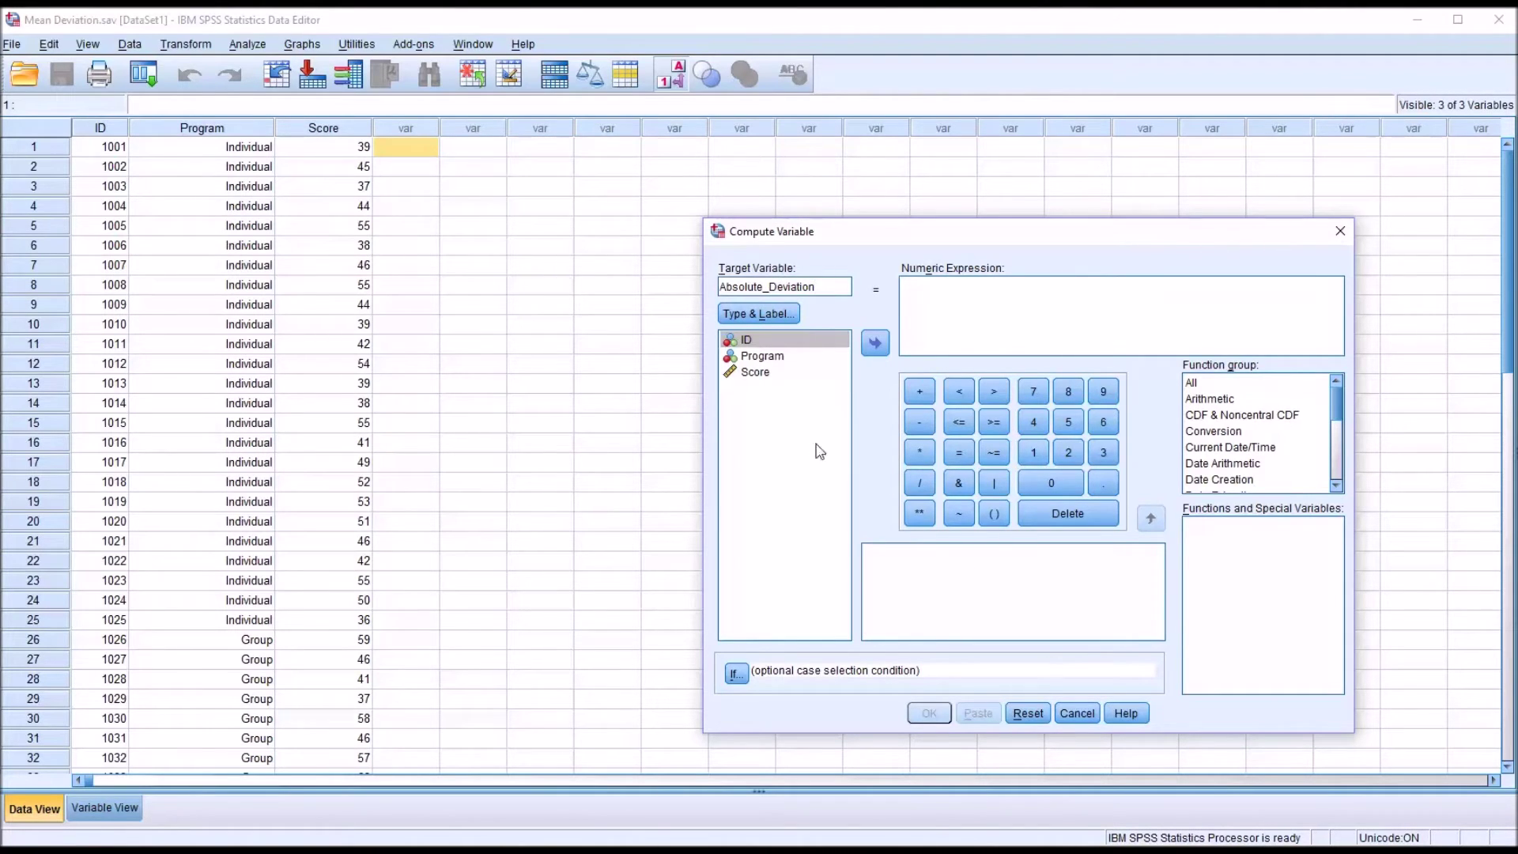
Define the numeric expression as ABS(Score-48.06) using the arithmetic Abs function, and compute the variable.
click(920, 298)
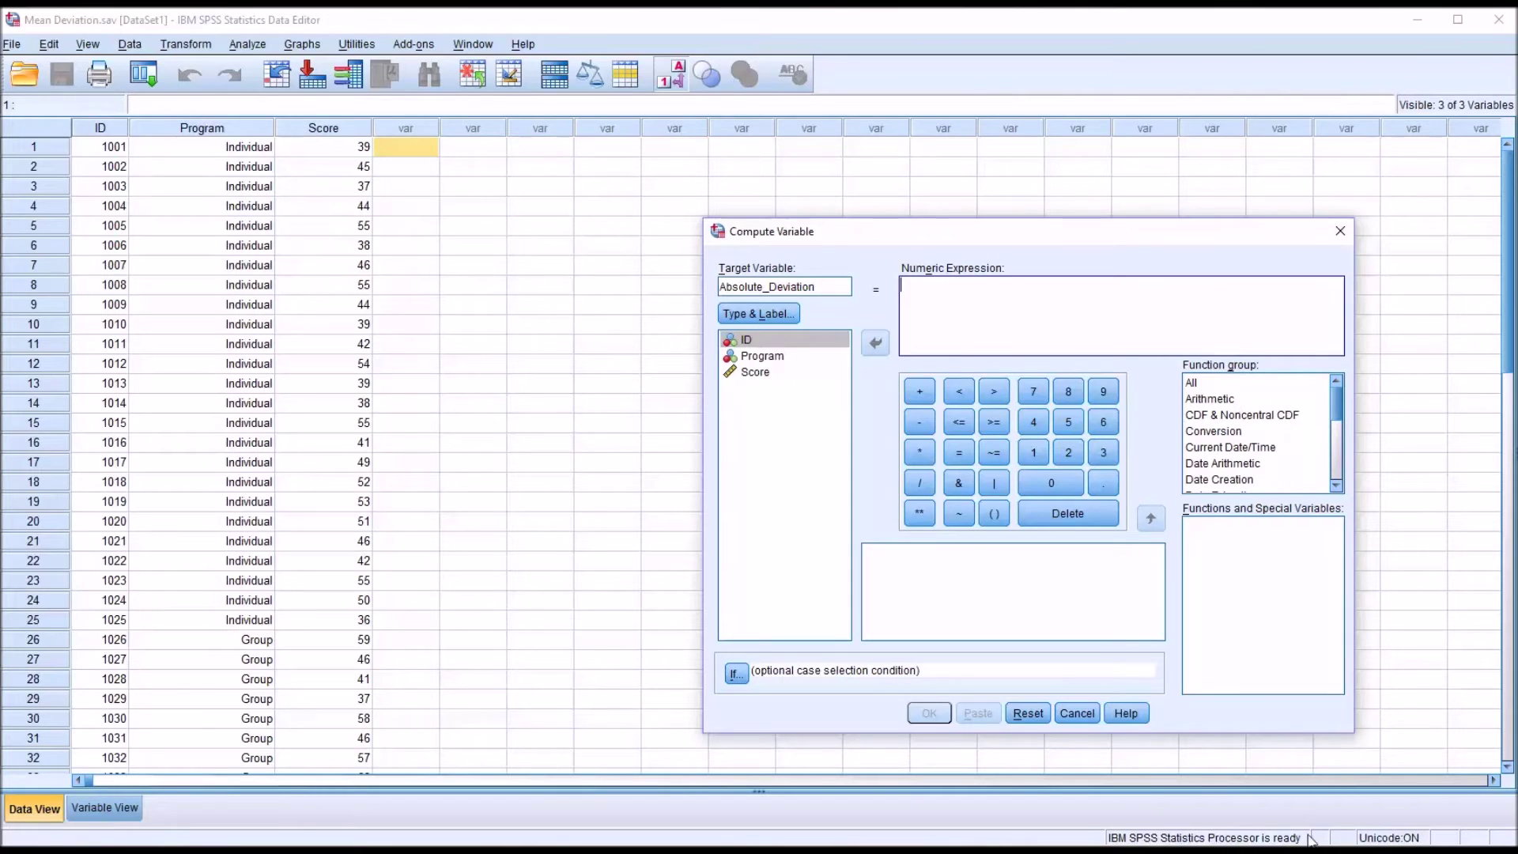
click(1213, 401)
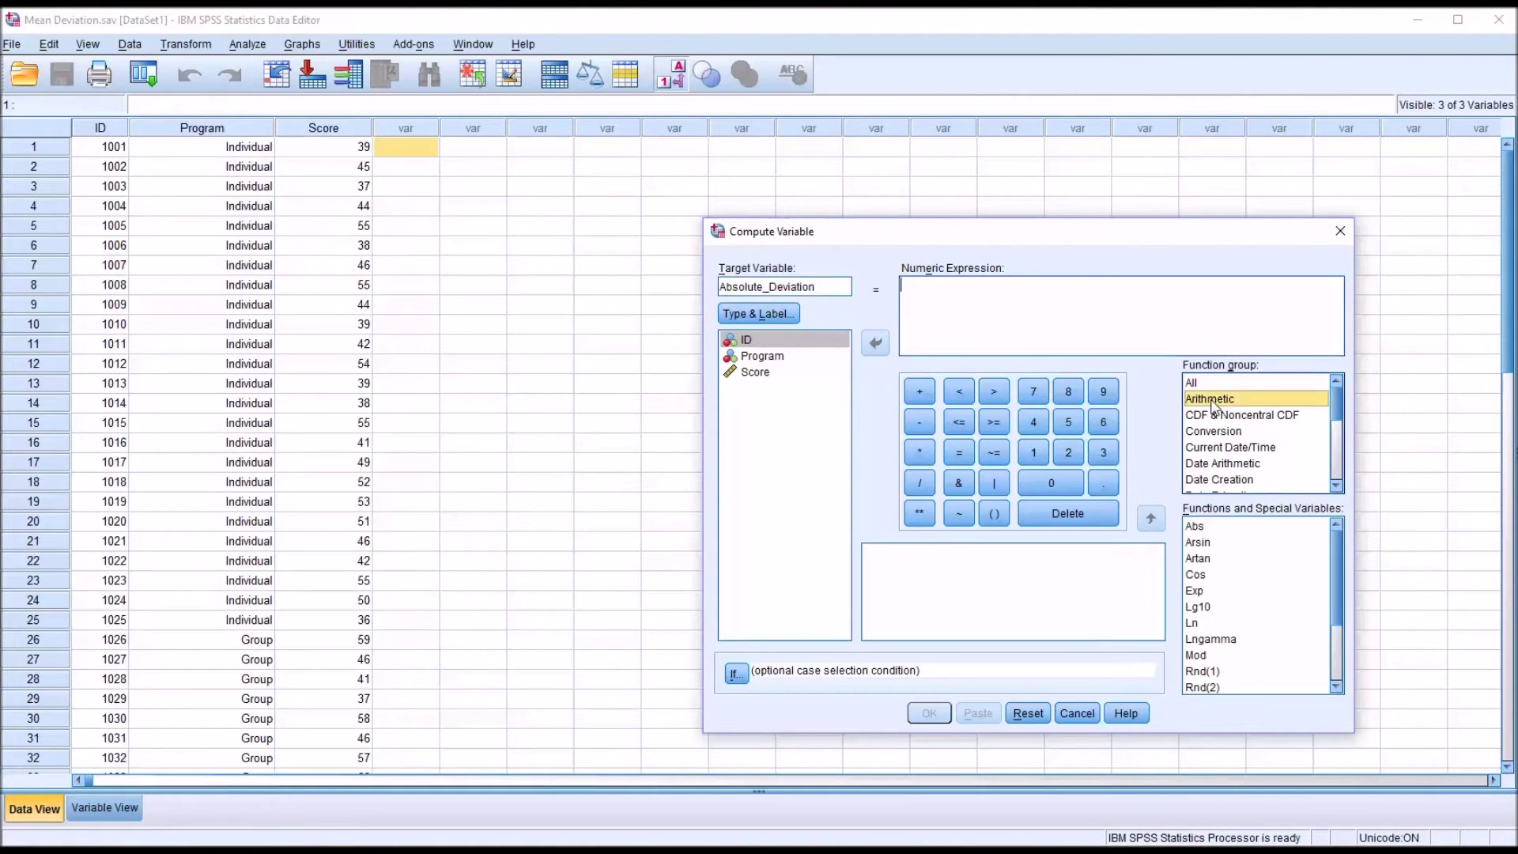
click(1227, 528)
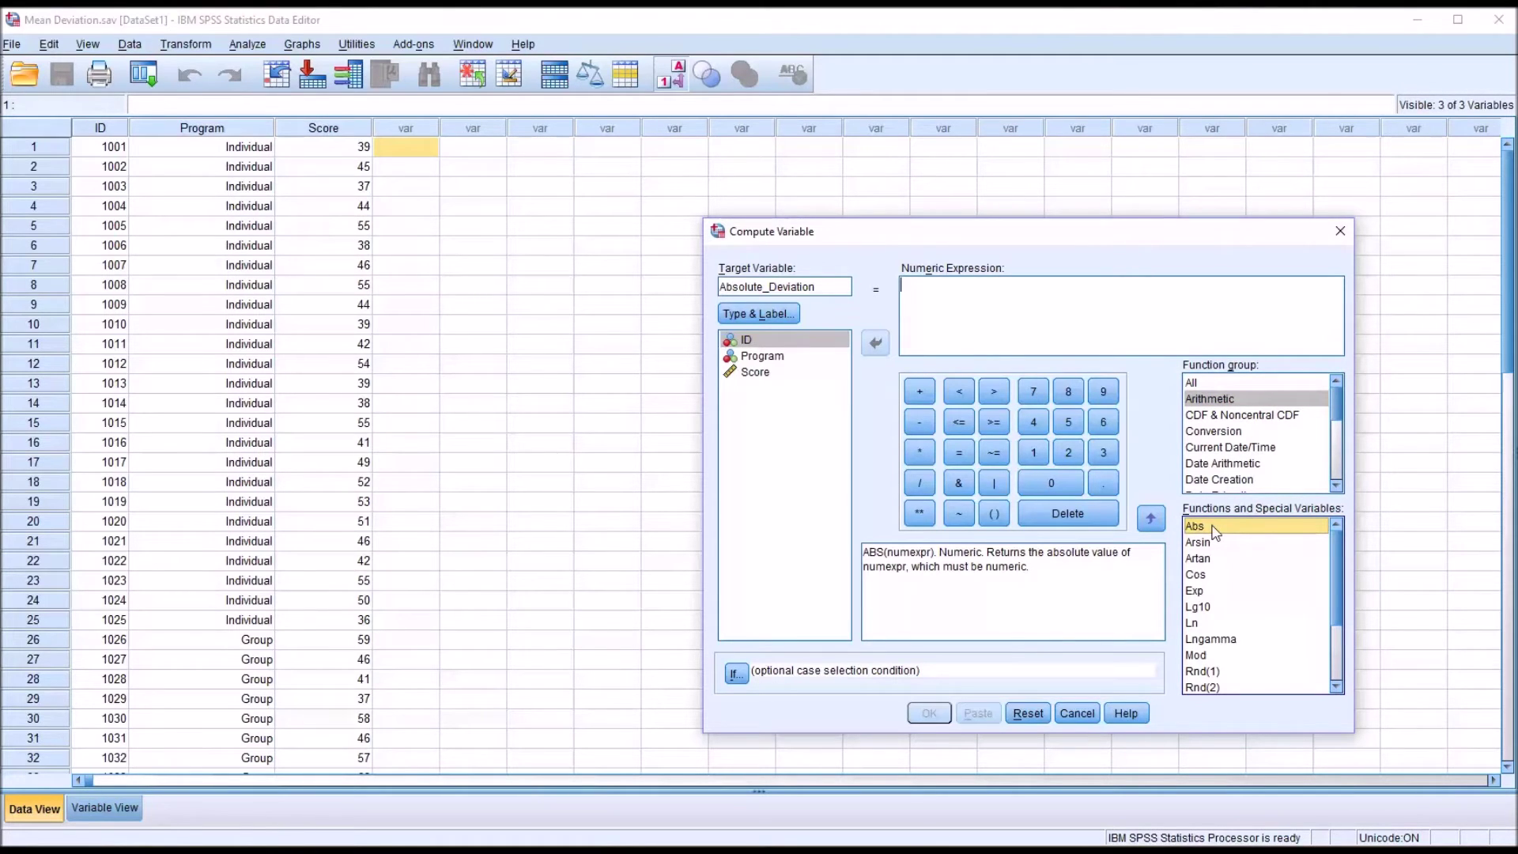
double_click(1215, 528)
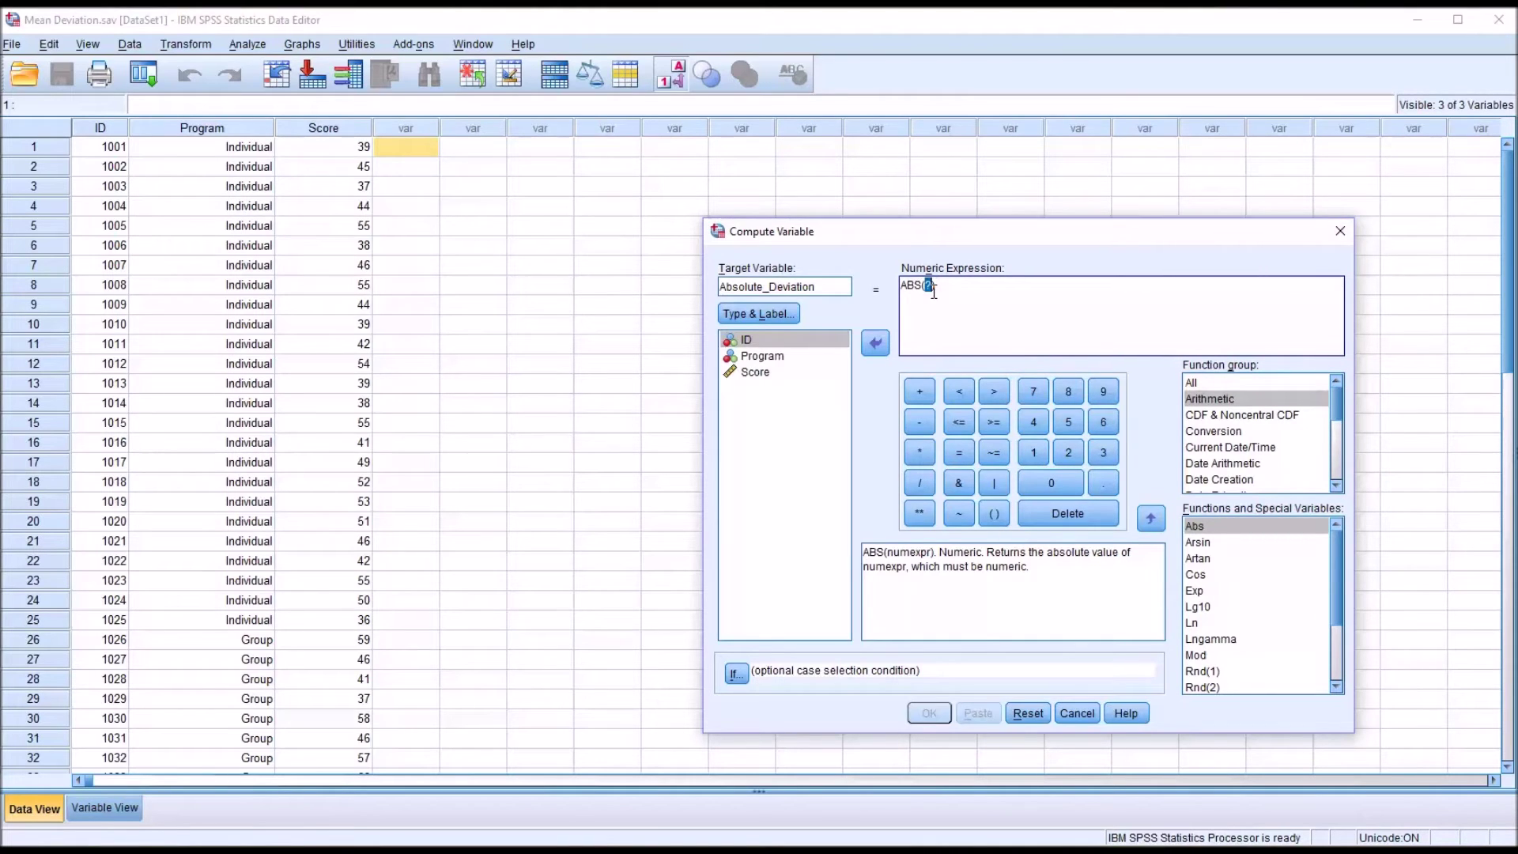
drag(754, 372, 931, 299)
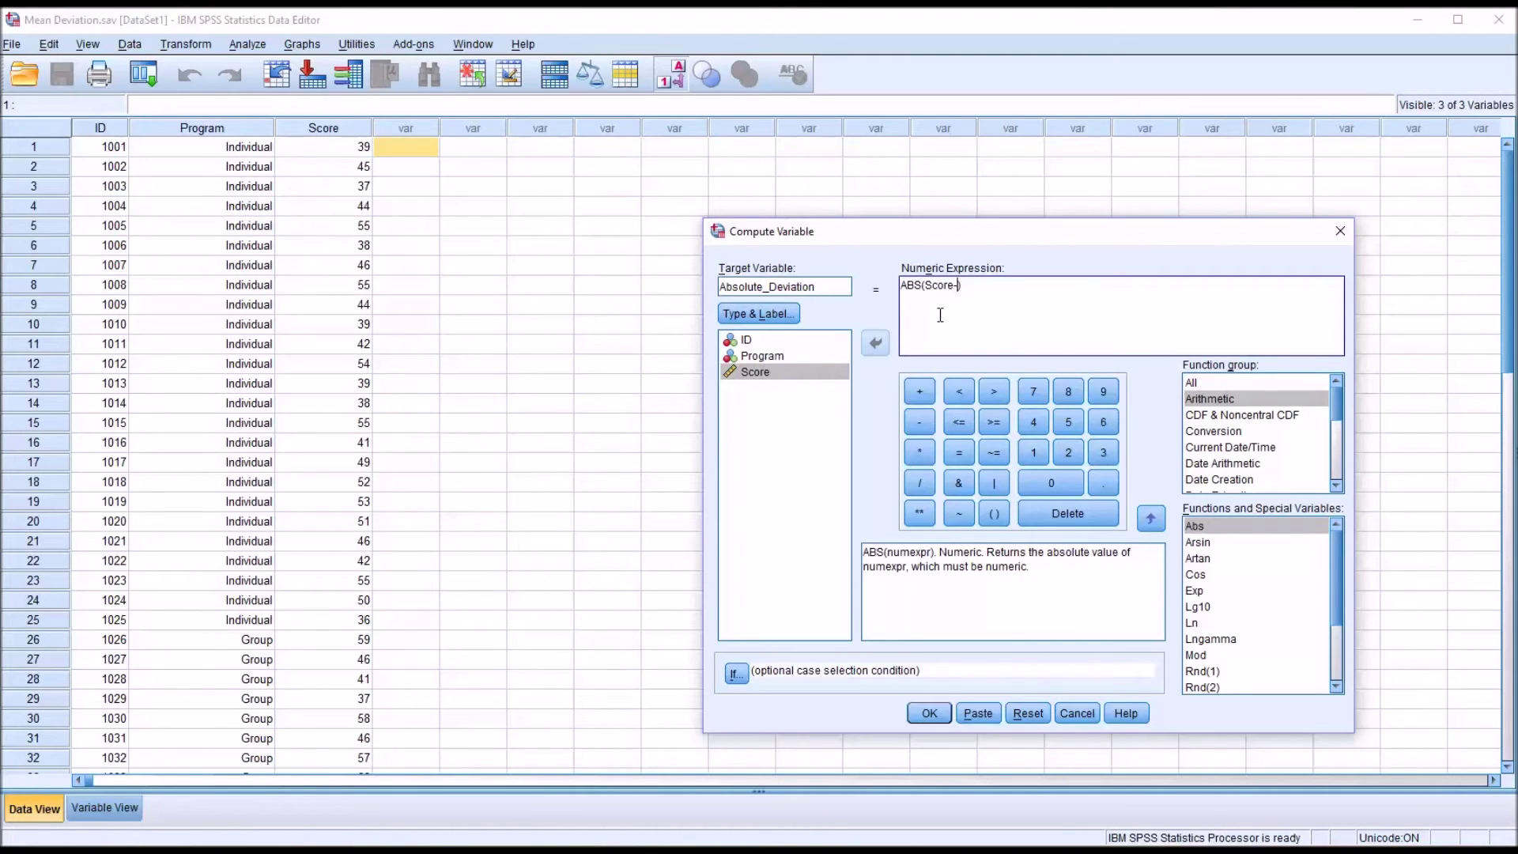
text(48.)
click(928, 712)
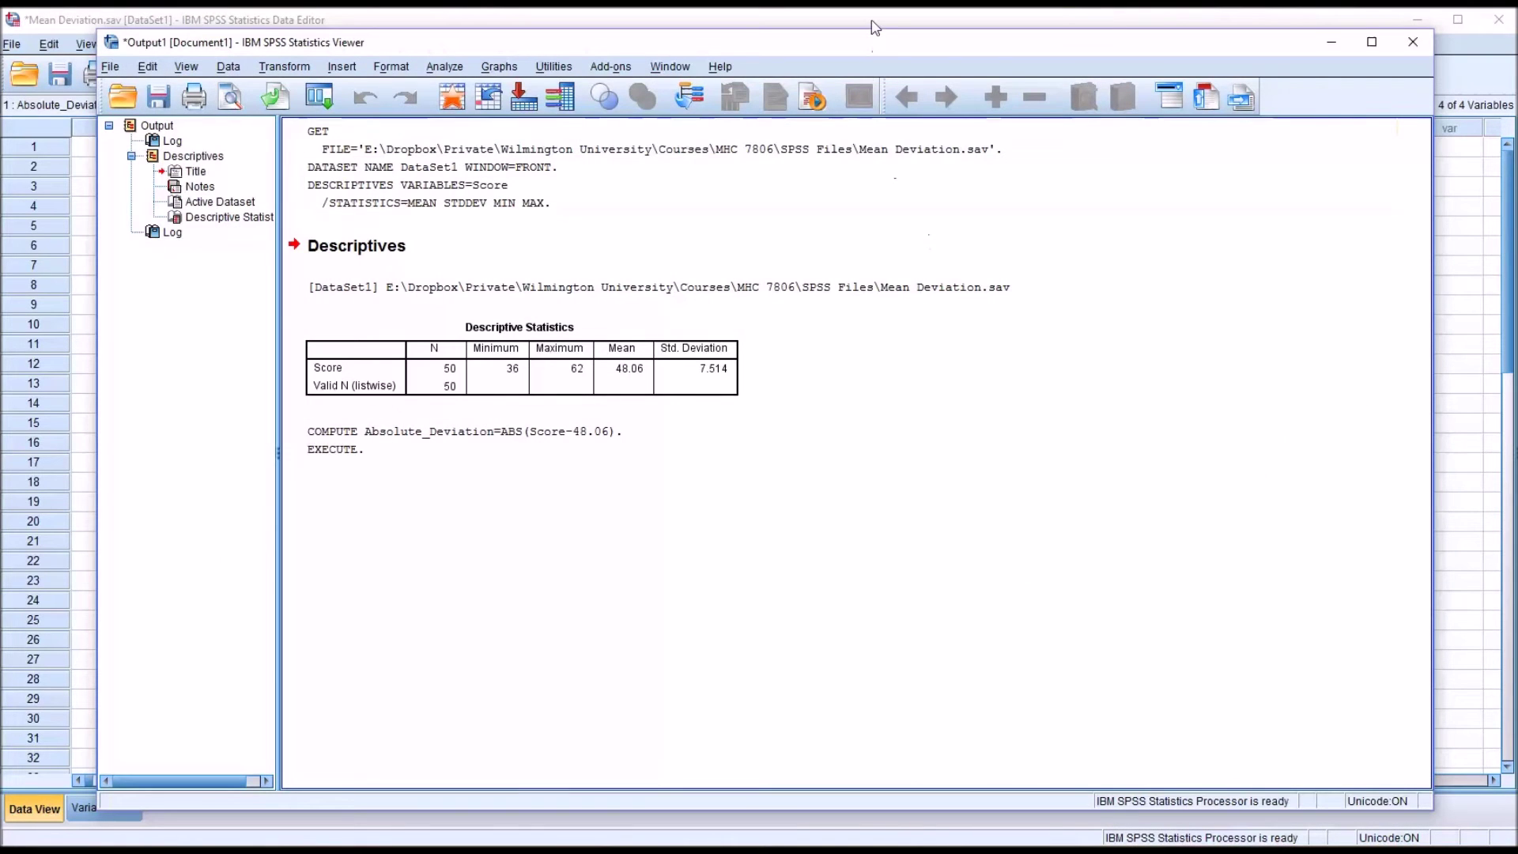
Return to the dataset and examine the Absolute_Deviation column against the scores.
click(875, 26)
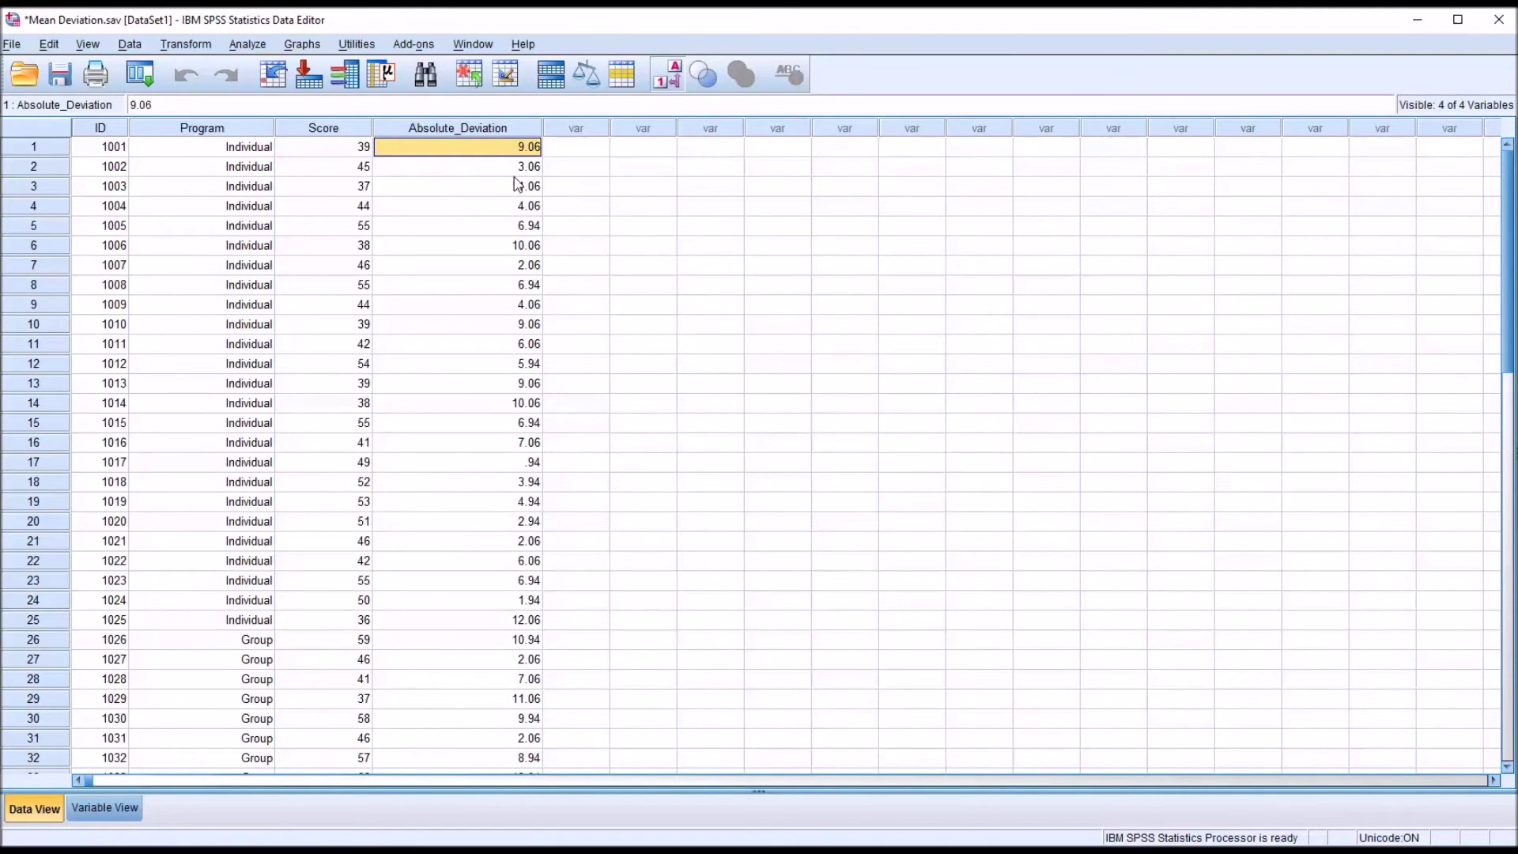
click(461, 129)
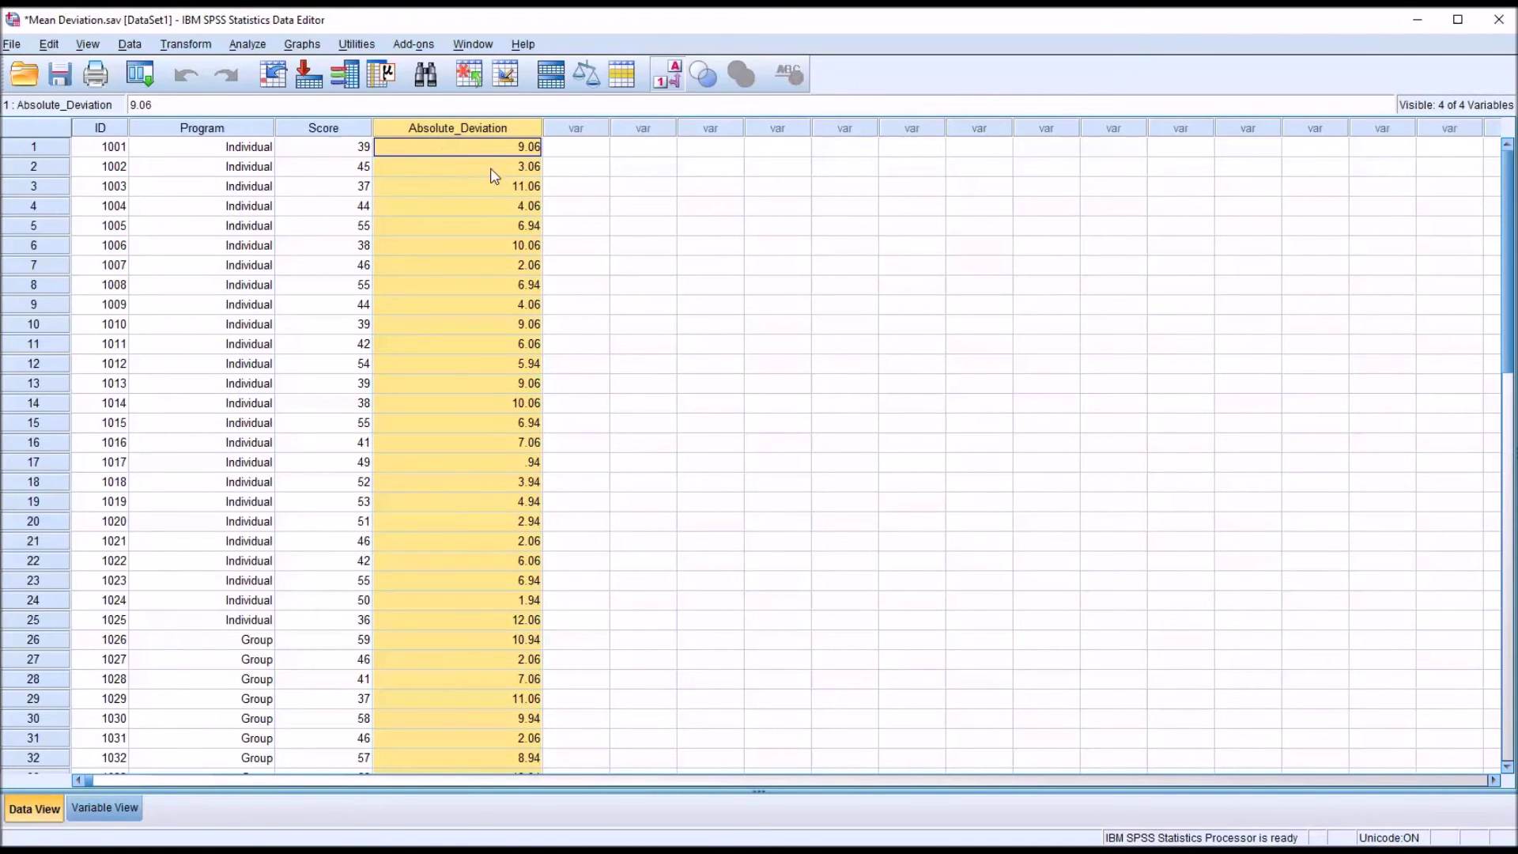
click(456, 153)
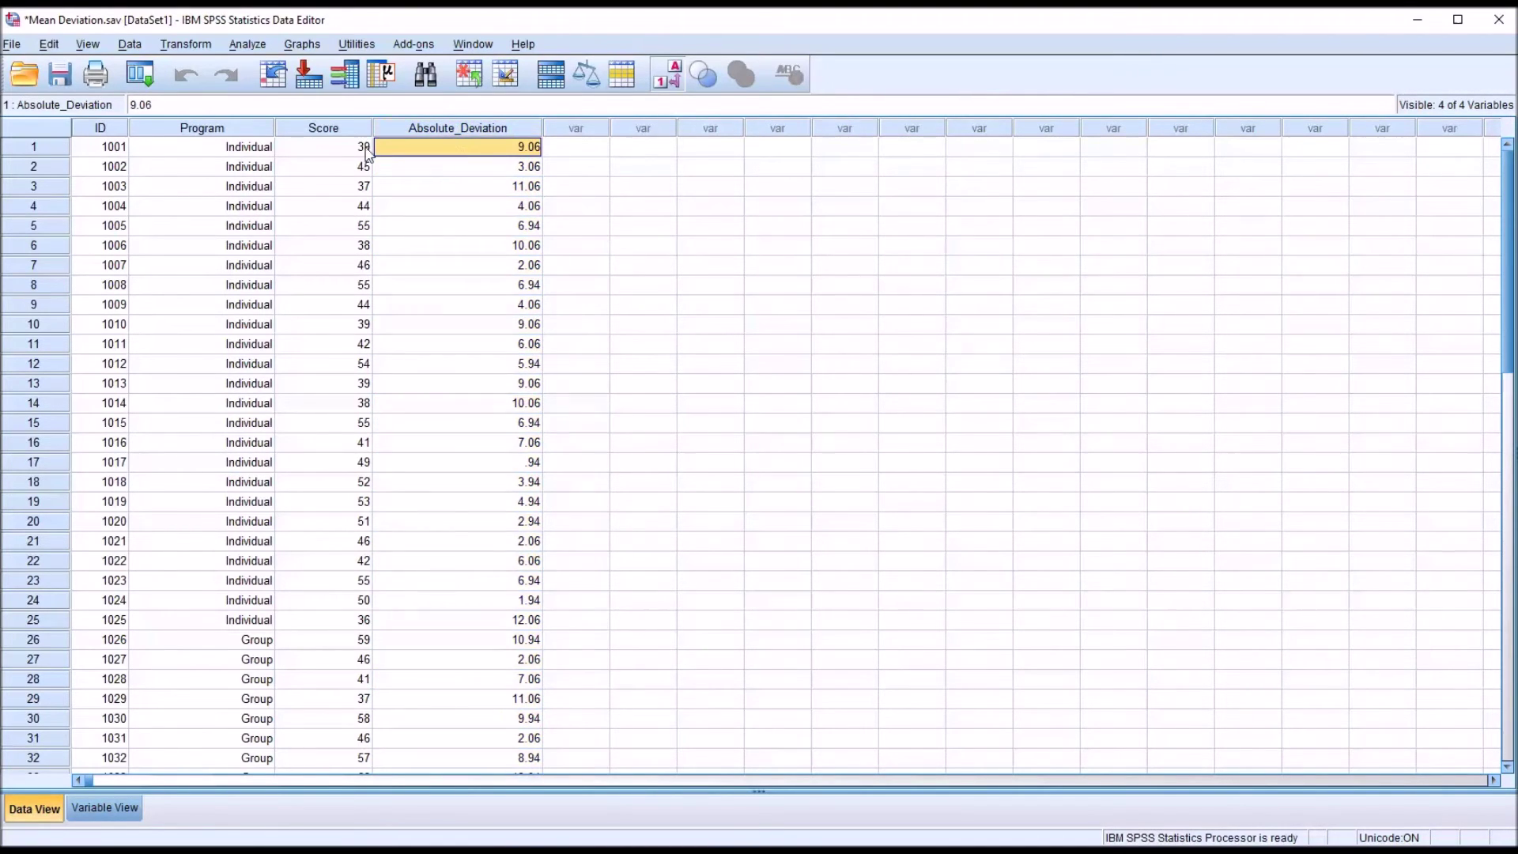
Reset the Descriptives analysis and set Absolute_Deviation as its only variable.
click(245, 45)
mouse_move(266, 88)
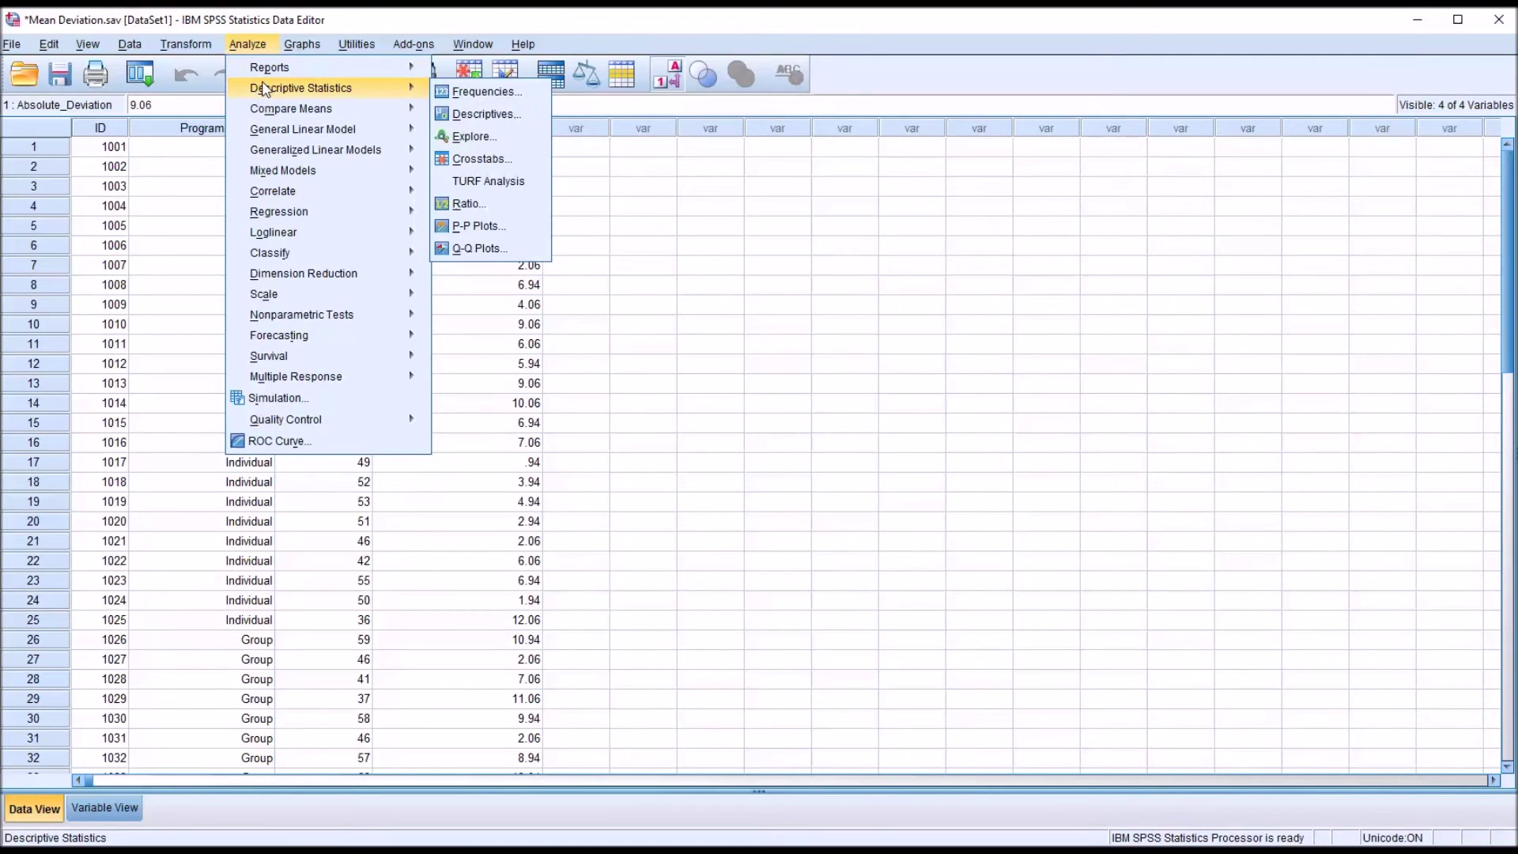
click(474, 121)
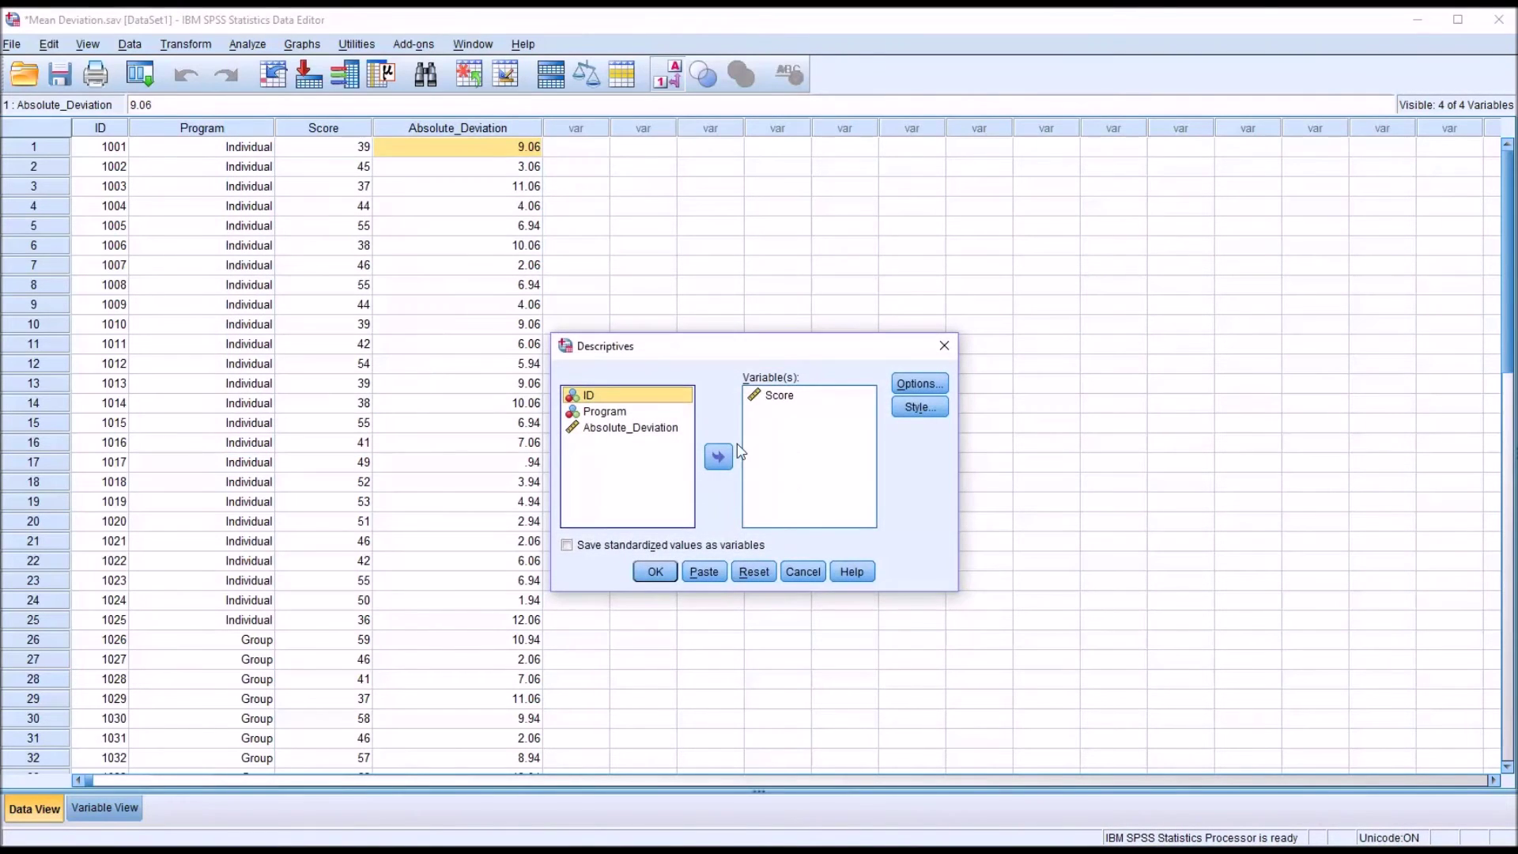
click(749, 573)
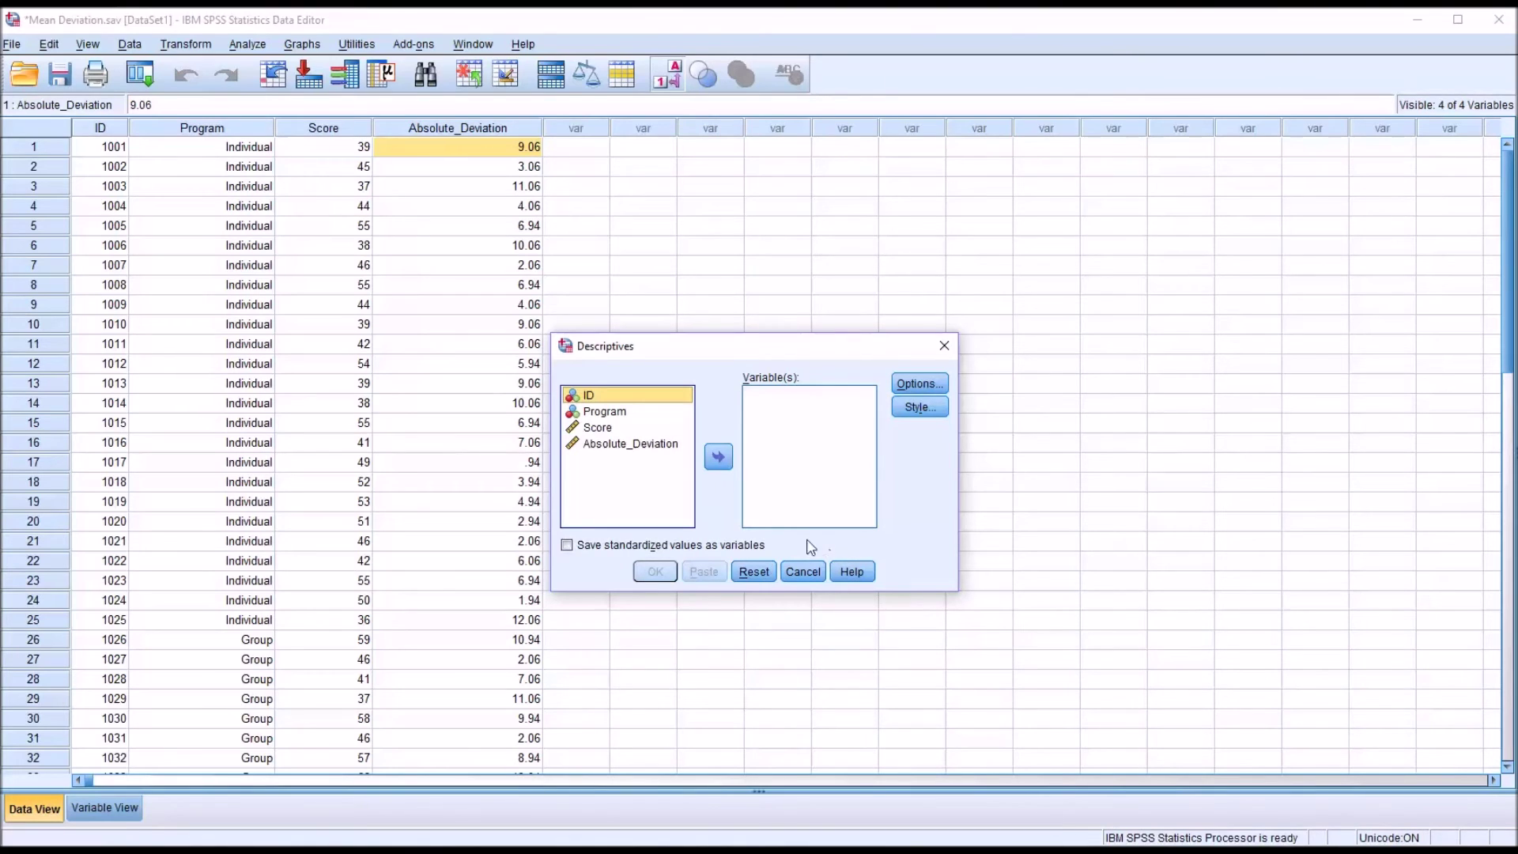
drag(599, 448, 774, 427)
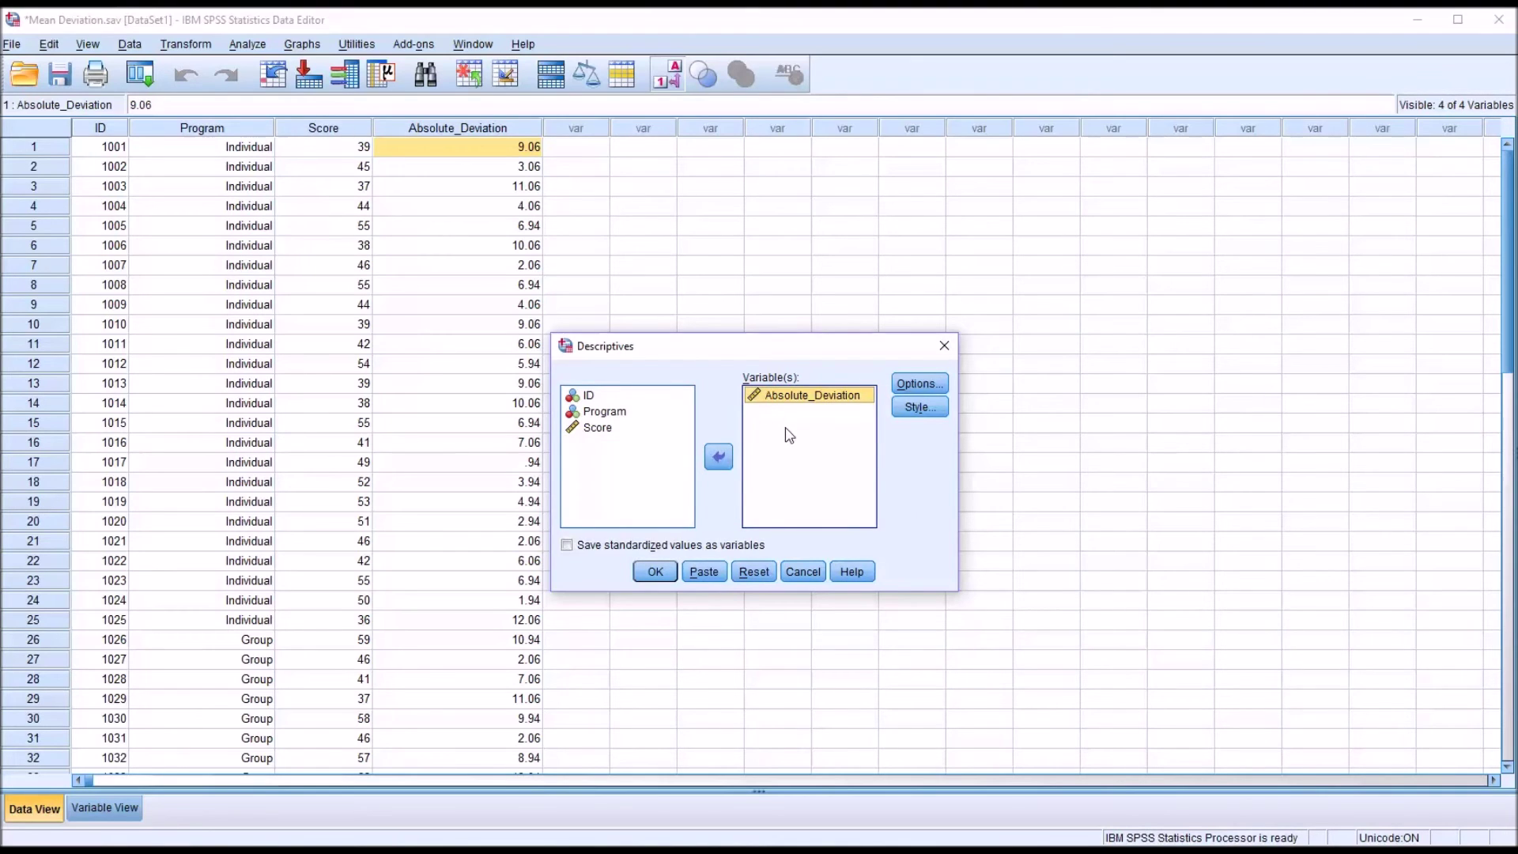
Run the Absolute_Deviation descriptives with mean, standard deviation, minimum and maximum, and inspect the resulting statistics table.
click(916, 384)
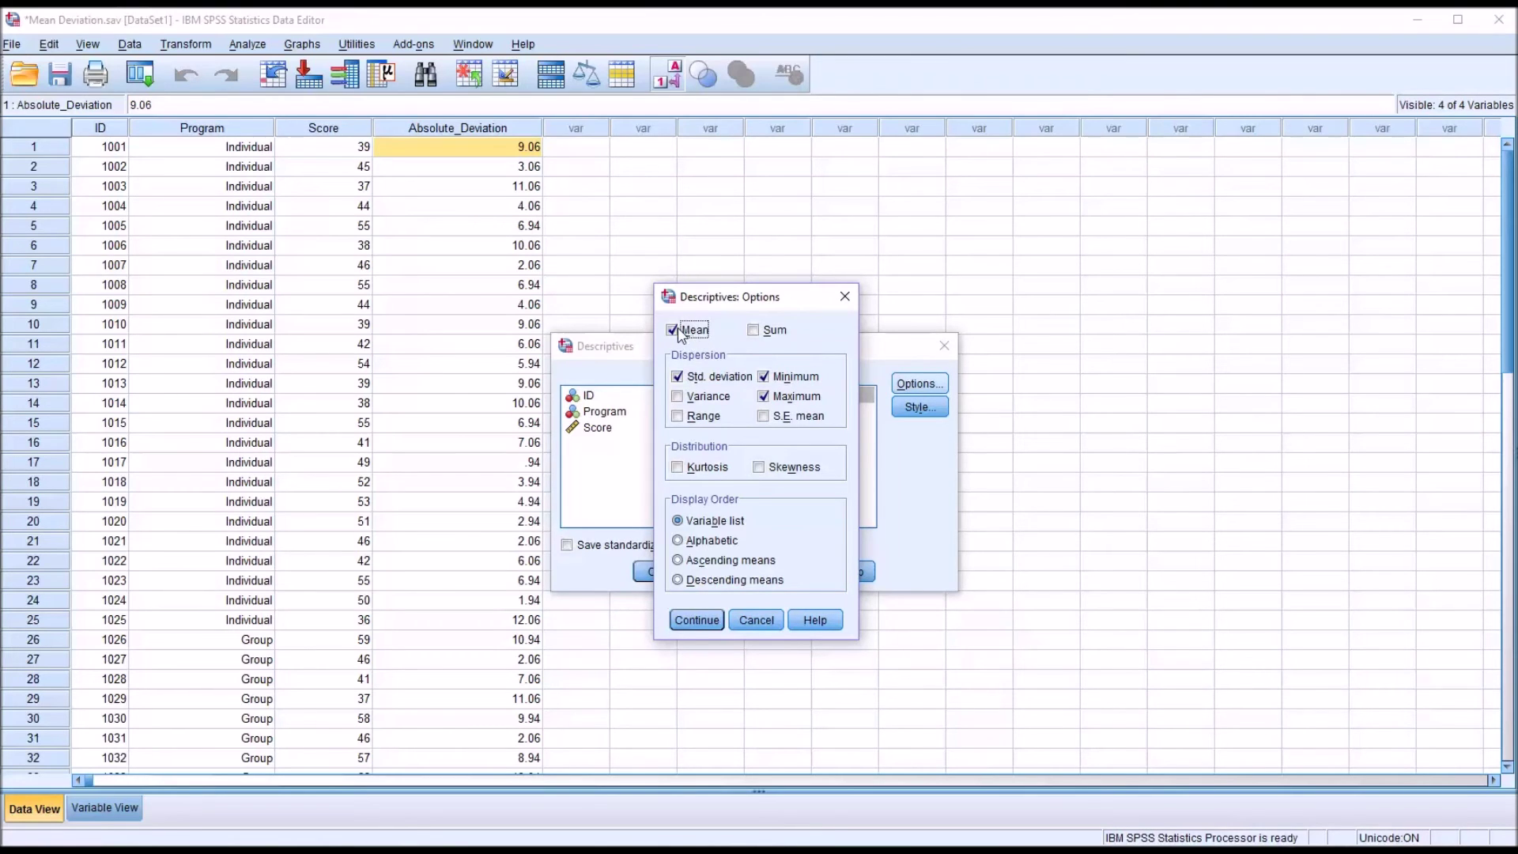
click(704, 622)
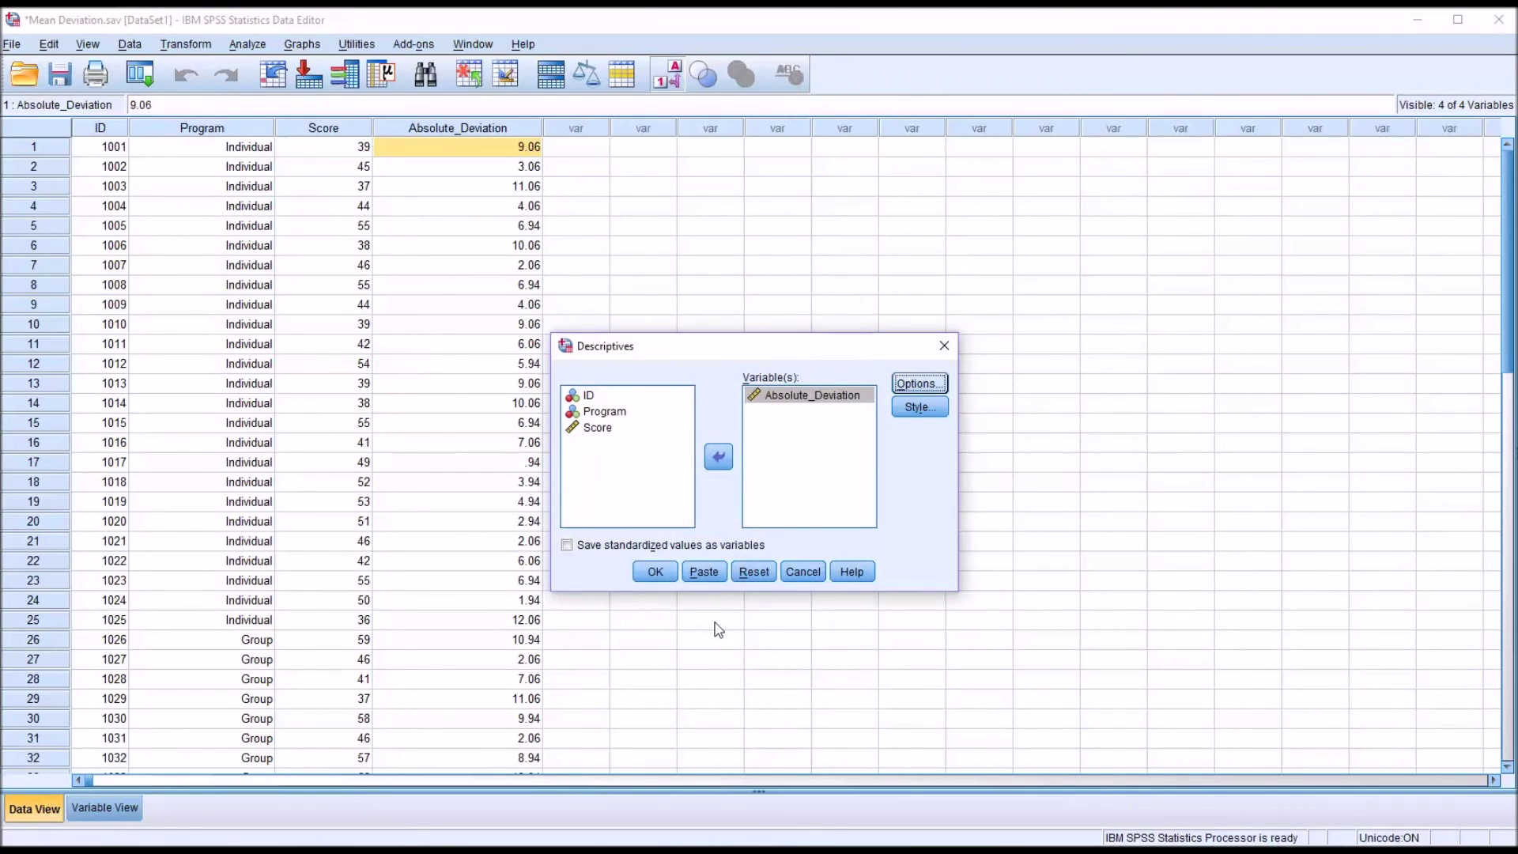
click(655, 573)
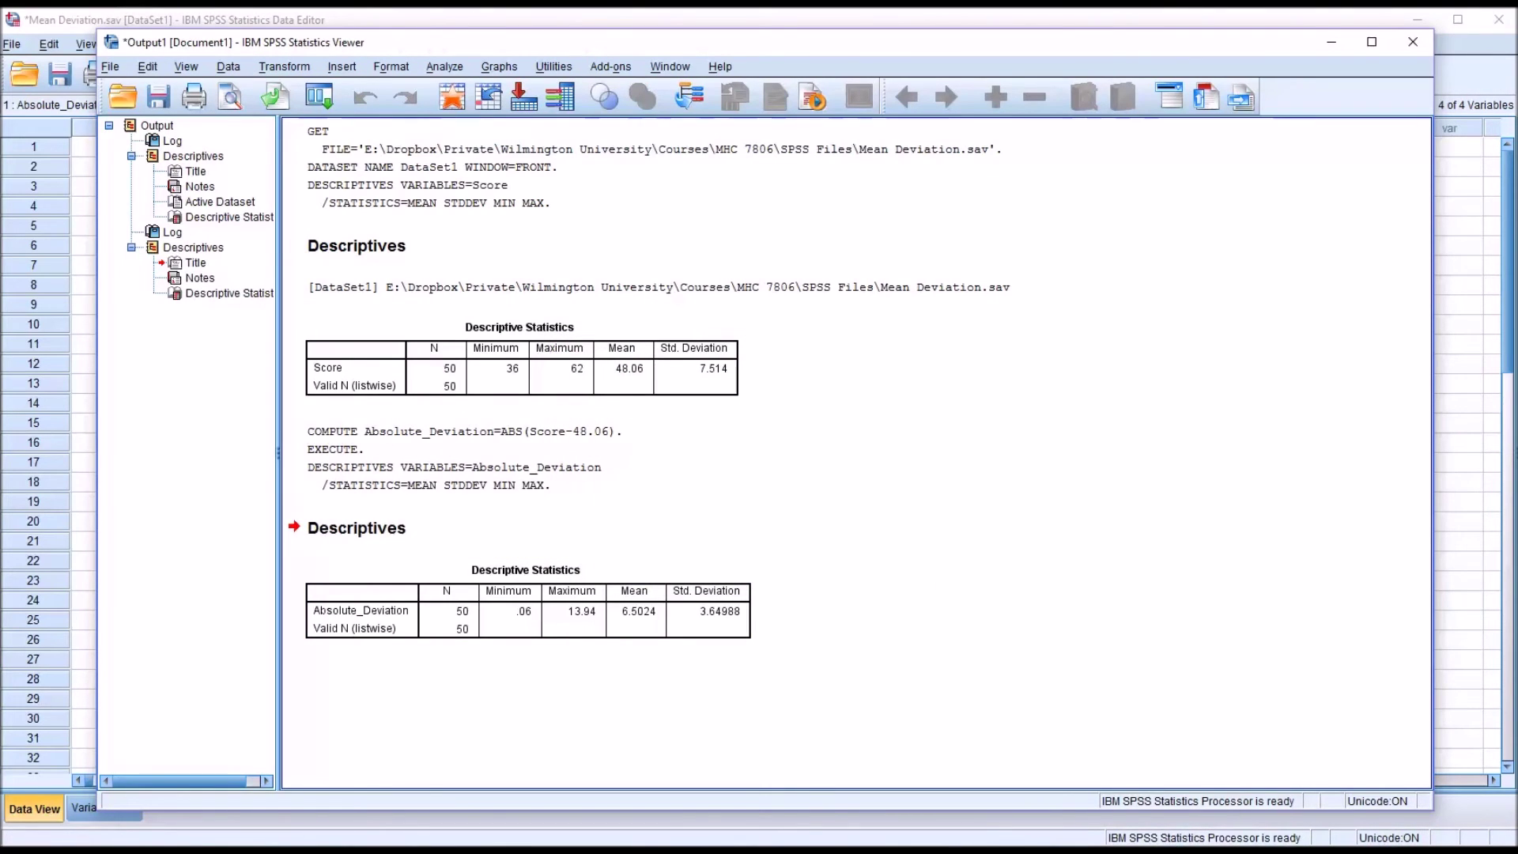
click(594, 598)
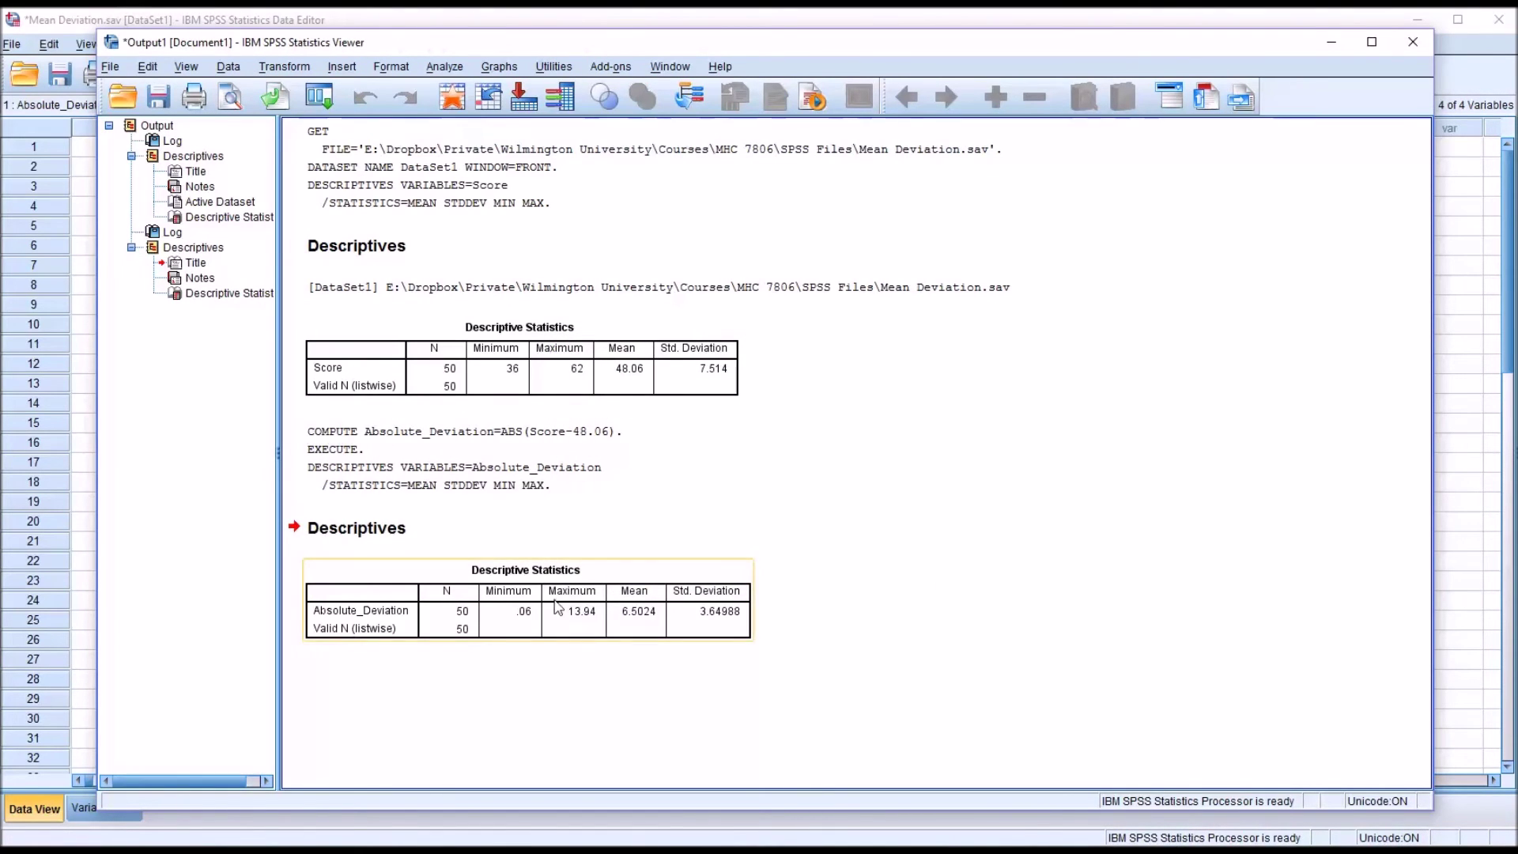
click(945, 699)
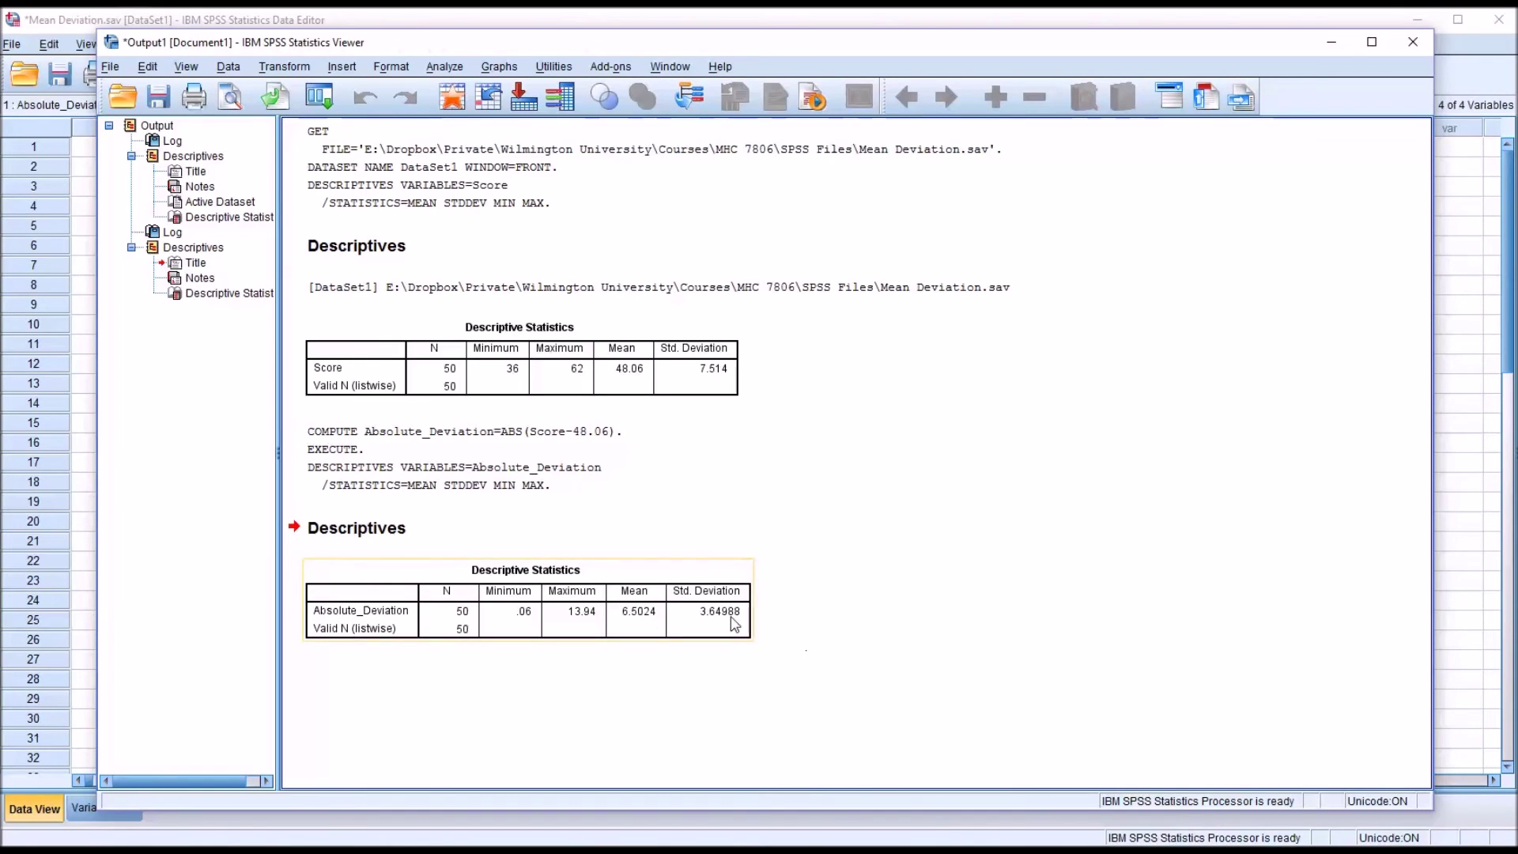